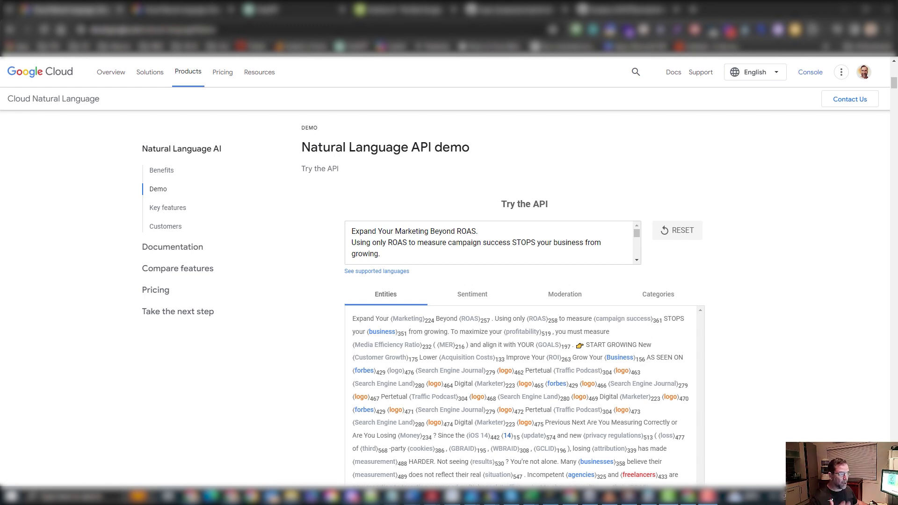
Glance at the ROAS marketing page, then return to the Natural Language demo's analysed copy and results
key("ctrl+Tab")
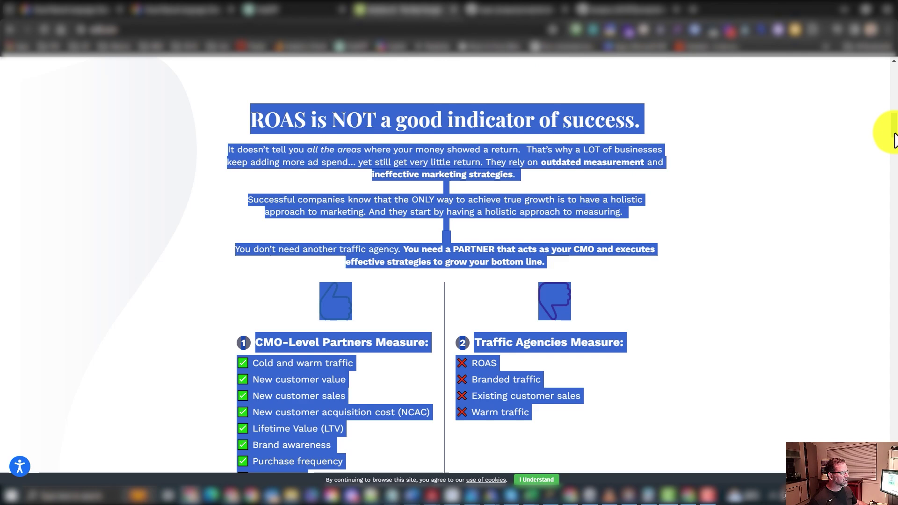
left_click_drag(893, 132, 893, 75)
scroll(206, 328, "down", 9)
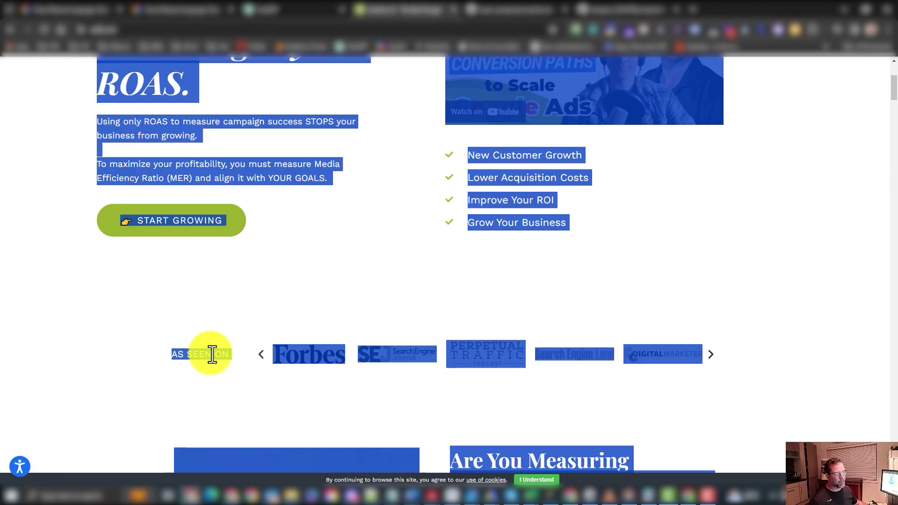
left_click(75, 9)
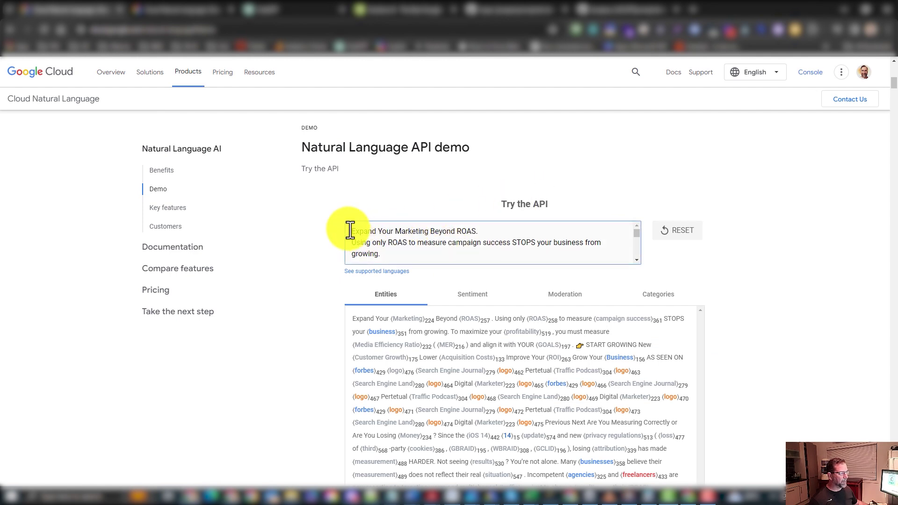
left_click_drag(350, 230, 628, 258)
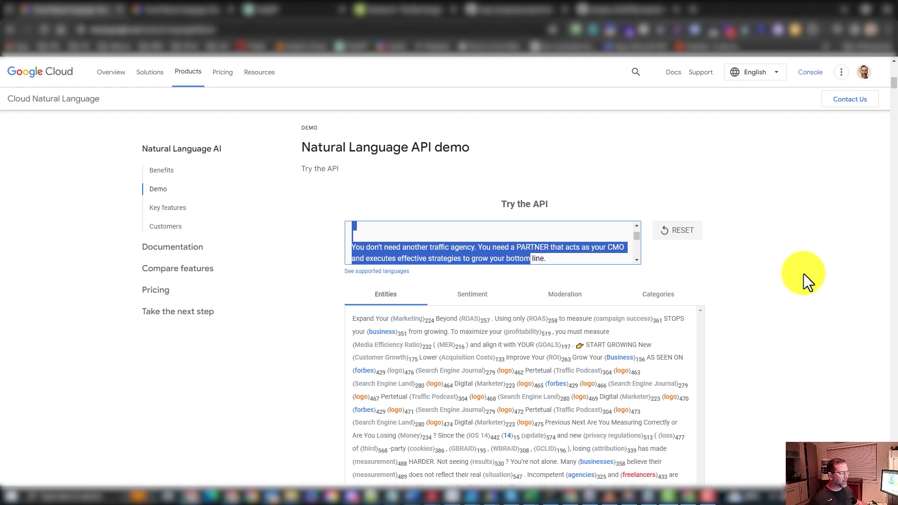
scroll(804, 274, "down", 3)
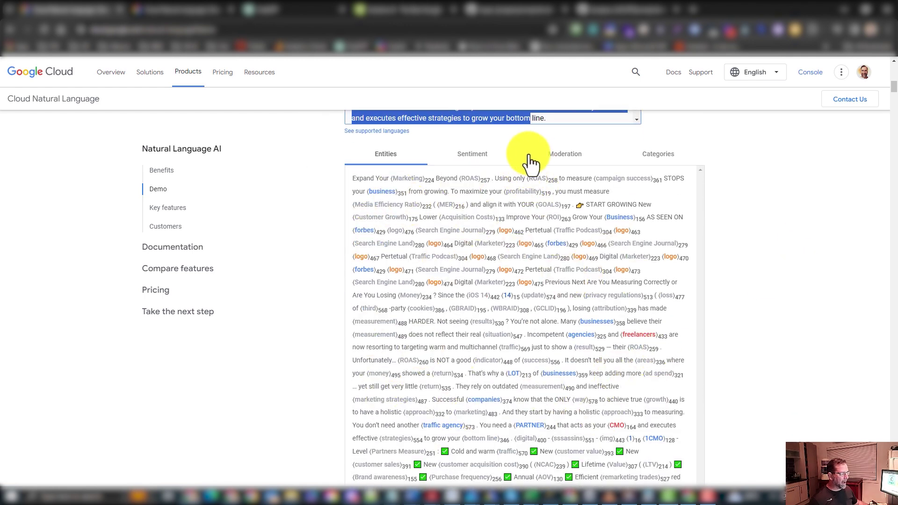
left_click(474, 155)
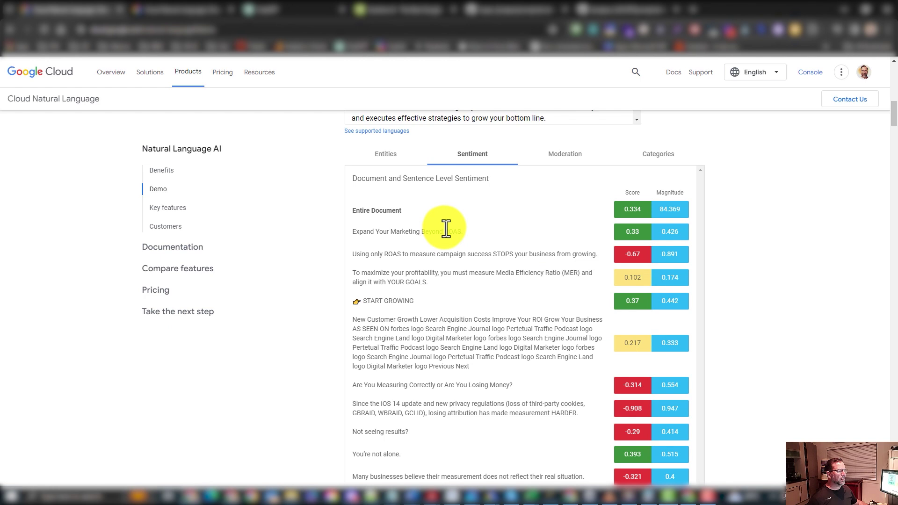
left_click_drag(461, 231, 345, 235)
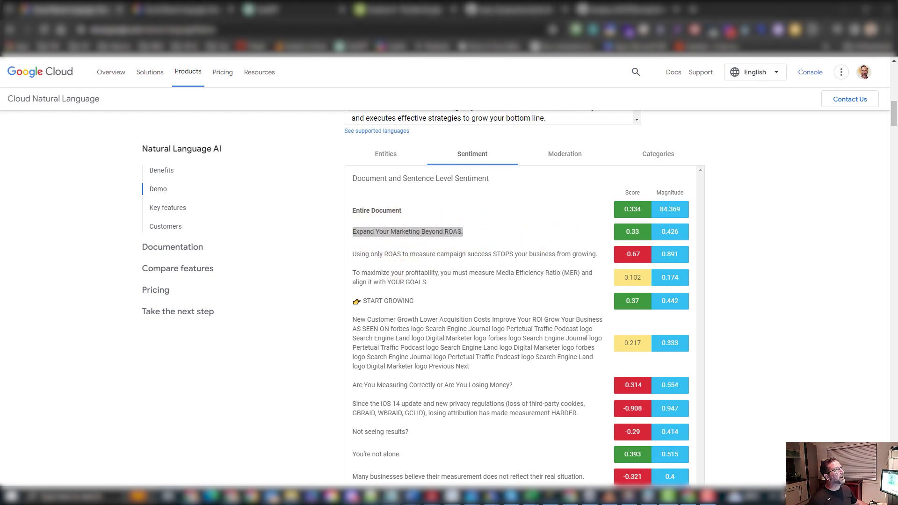
key("alt+Tab")
left_click_drag(343, 46, 391, 66)
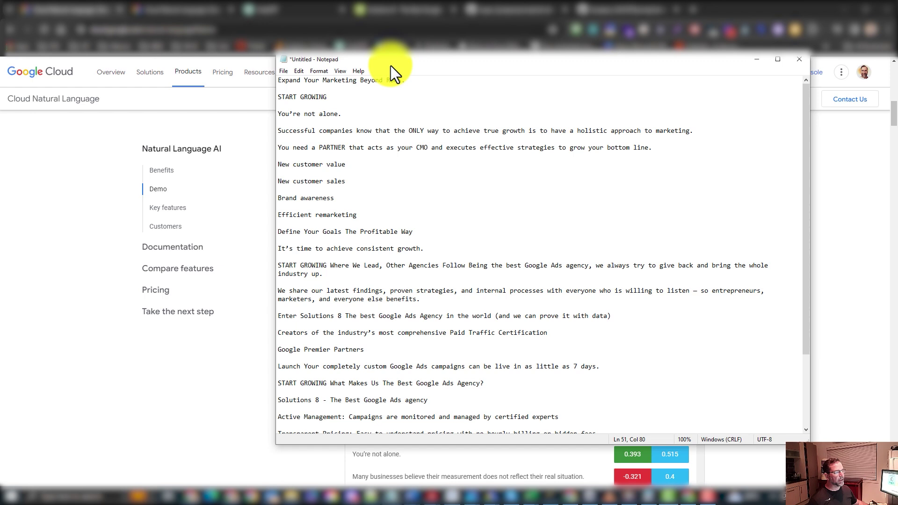
key("alt+Tab")
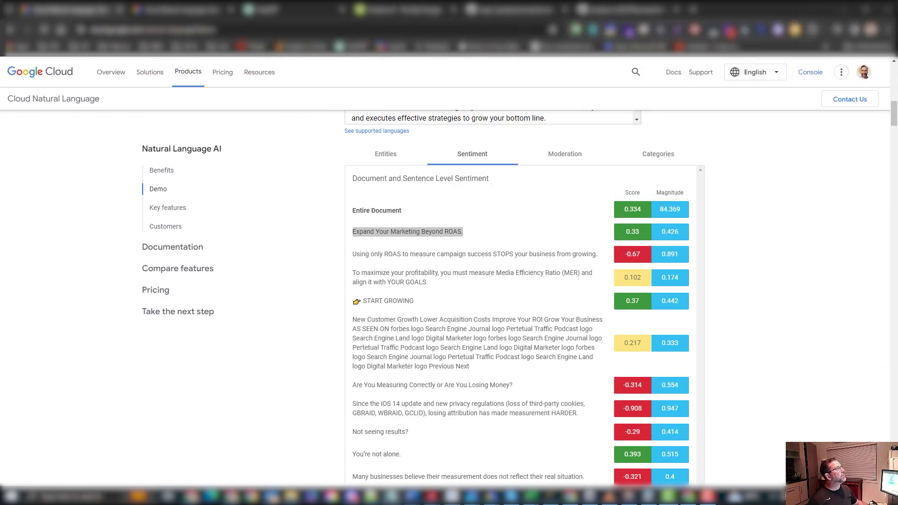
In ChatGPT, check the available models without changing the current one
left_click(269, 9)
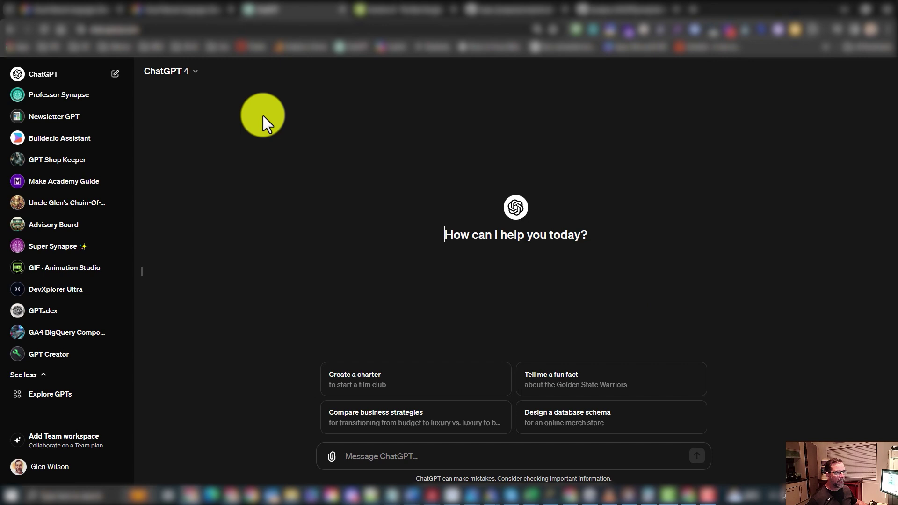
left_click(194, 71)
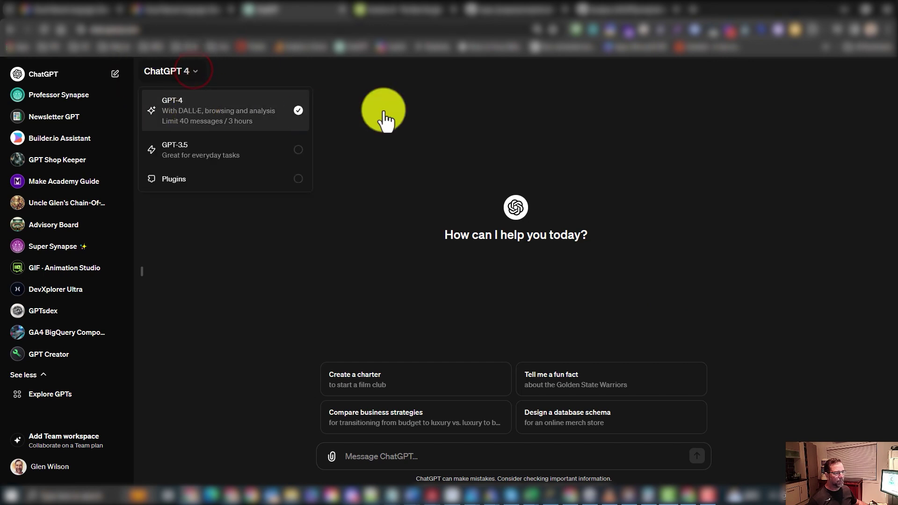
left_click(397, 133)
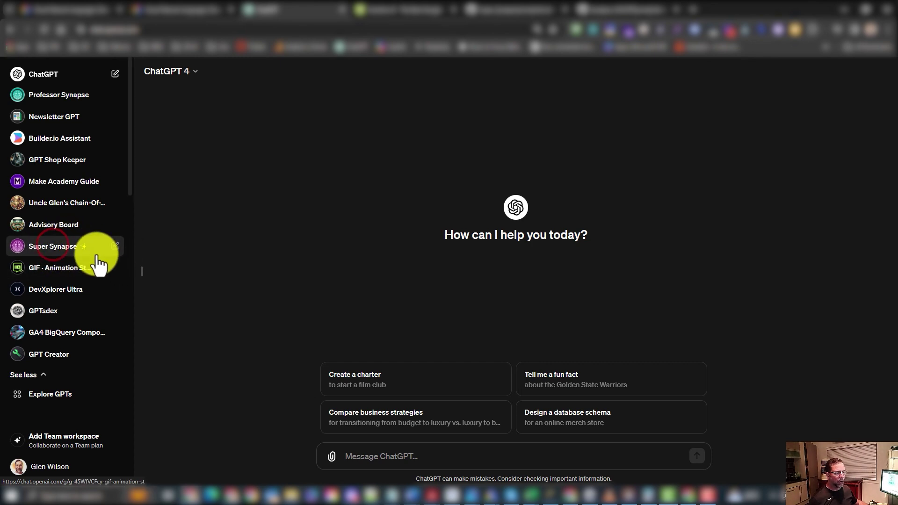
Open the Super Synapse GPT and send it the /start command
left_click(66, 247)
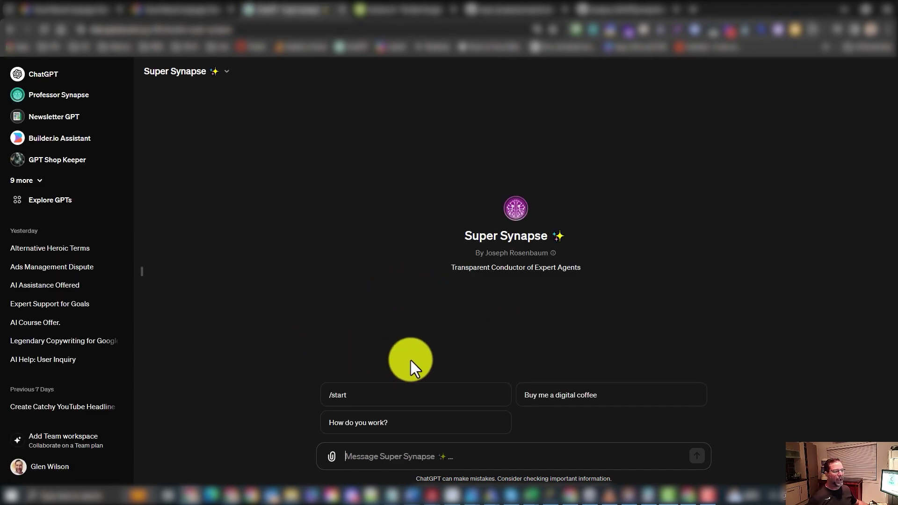
left_click(391, 456)
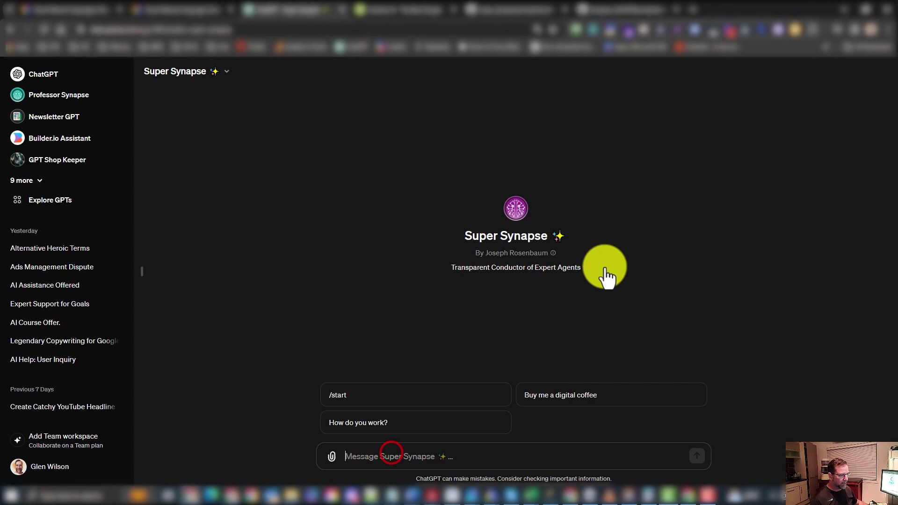
left_click(352, 453)
type("/start")
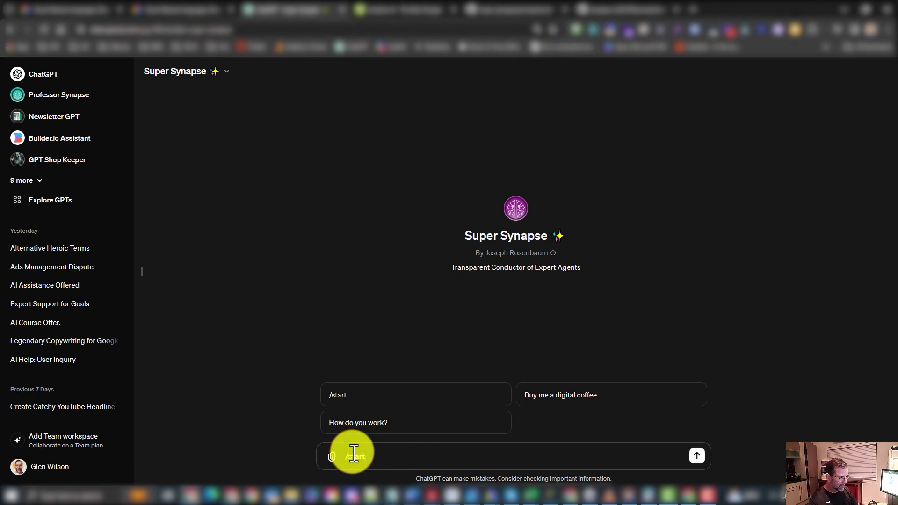
key("Return")
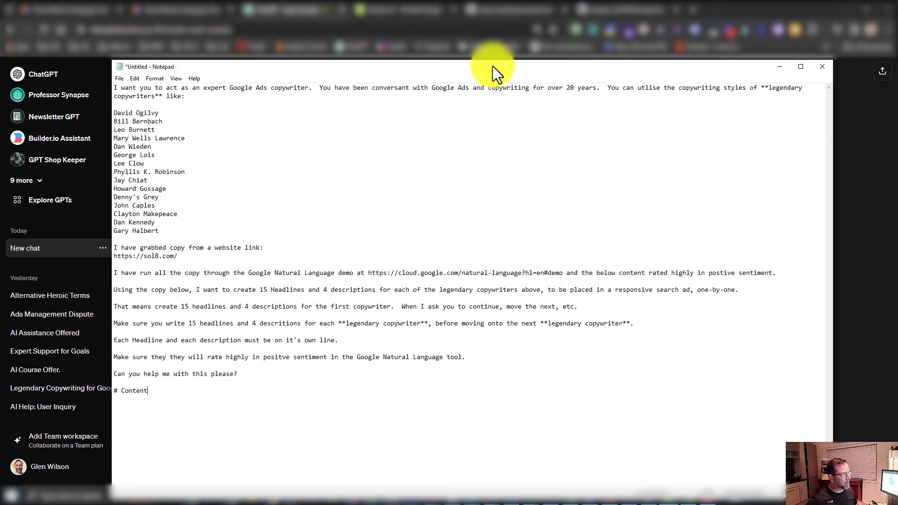
Bring the Google Ads copywriter prompt into view and select the ** markers around 'legendary copywriters'
left_click_drag(492, 66, 489, 38)
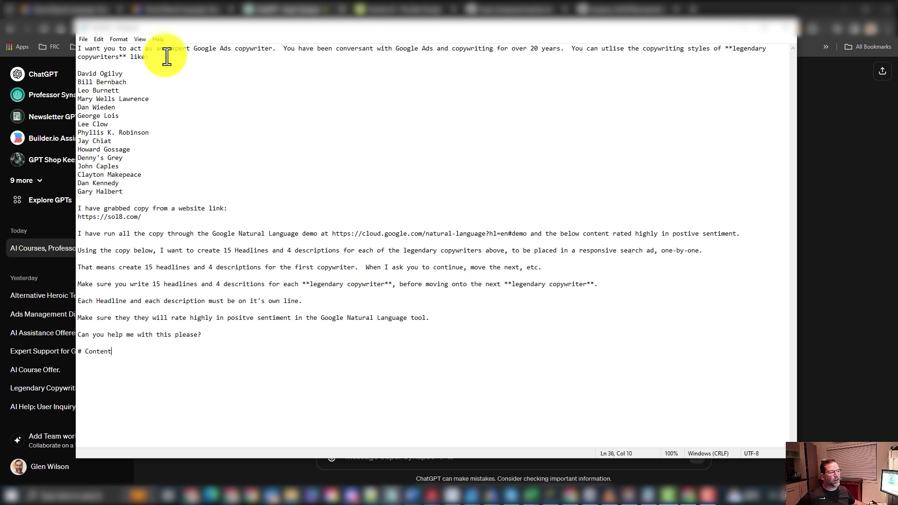
left_click(144, 57)
left_click(674, 65)
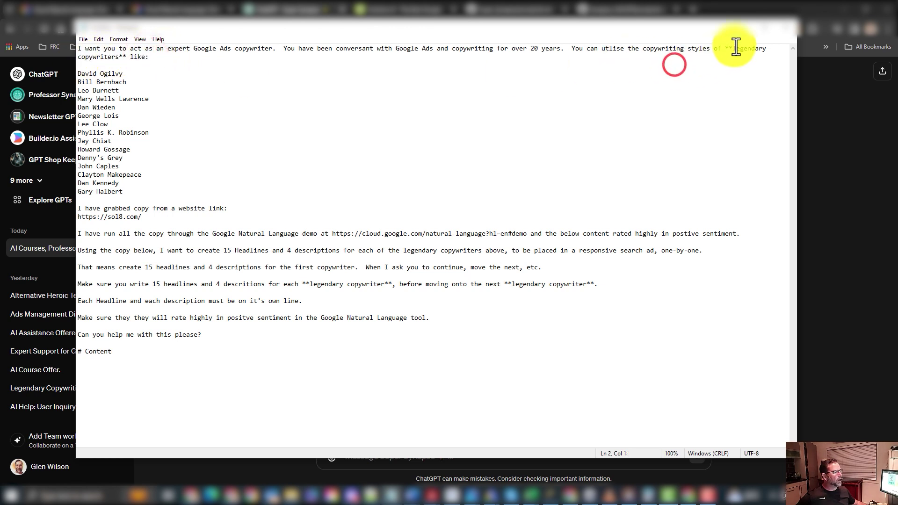
left_click_drag(733, 48, 723, 47)
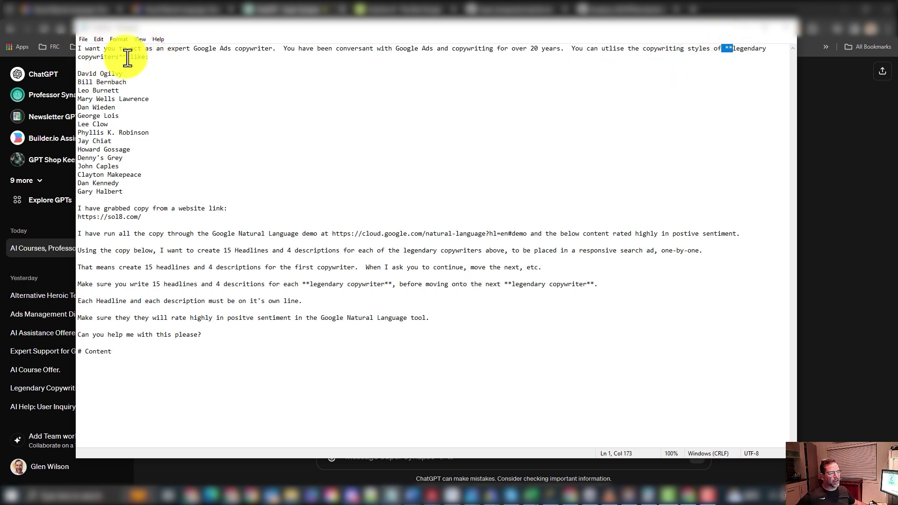
left_click_drag(130, 57, 119, 57)
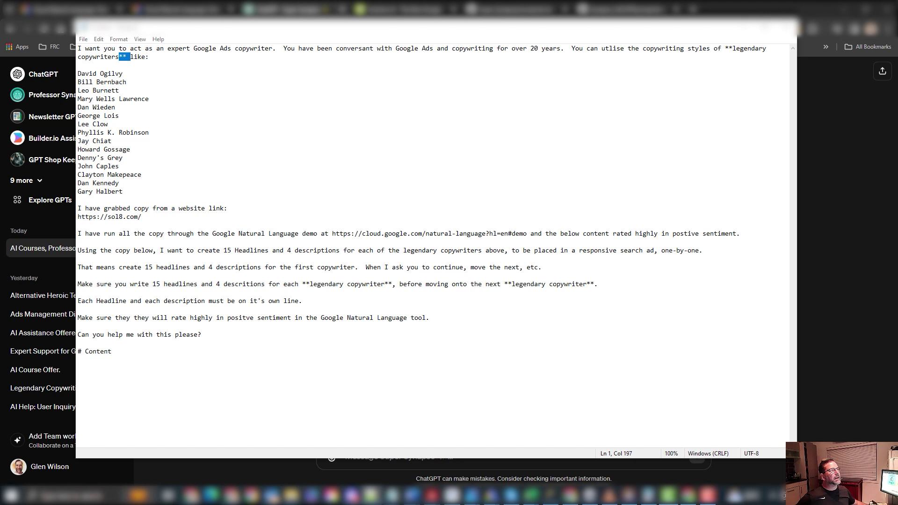
In MARKDOWN-SYNAPSE.txt, highlight the # Heading examples and the **Bold** asterisk syntax
key("alt+Tab")
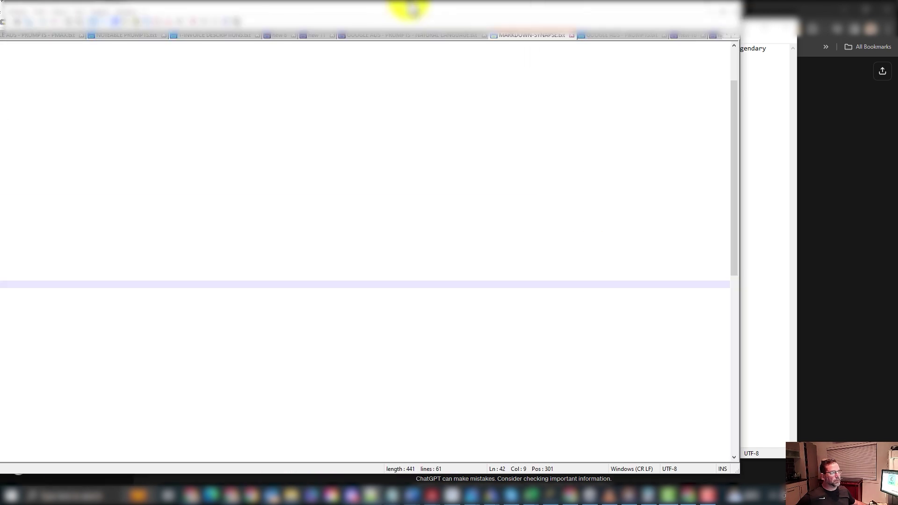
left_click_drag(425, 71, 546, 13)
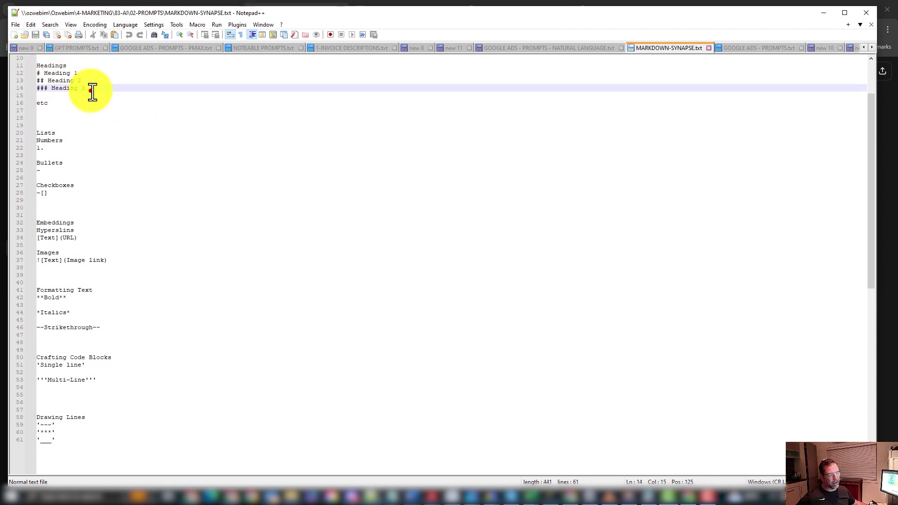
left_click_drag(91, 89, 36, 74)
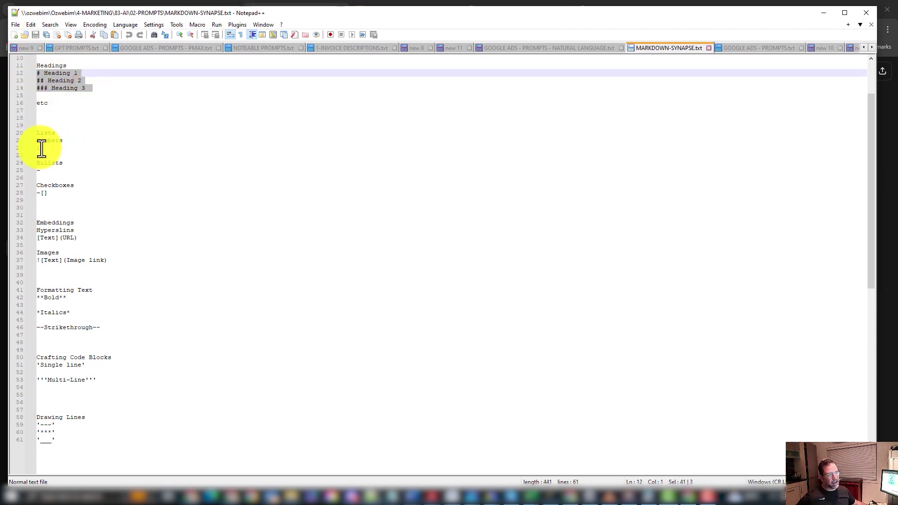
left_click(70, 298)
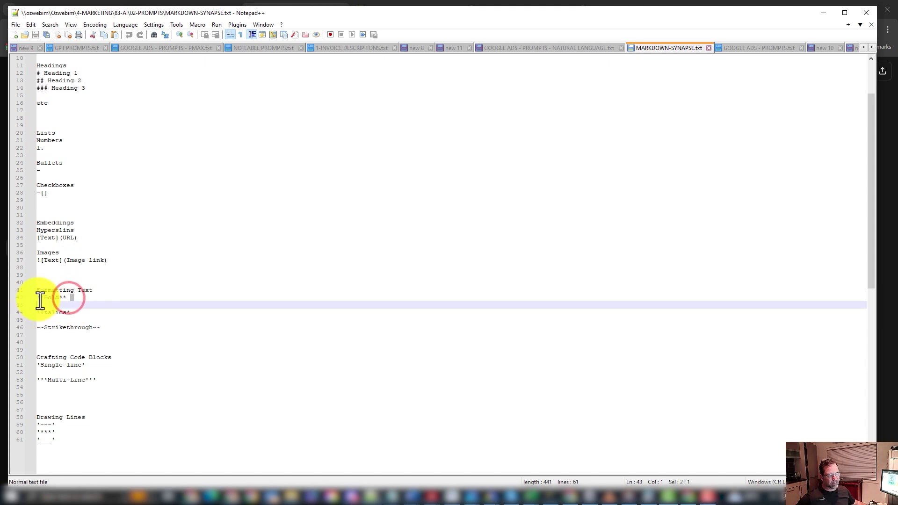
left_click(40, 298)
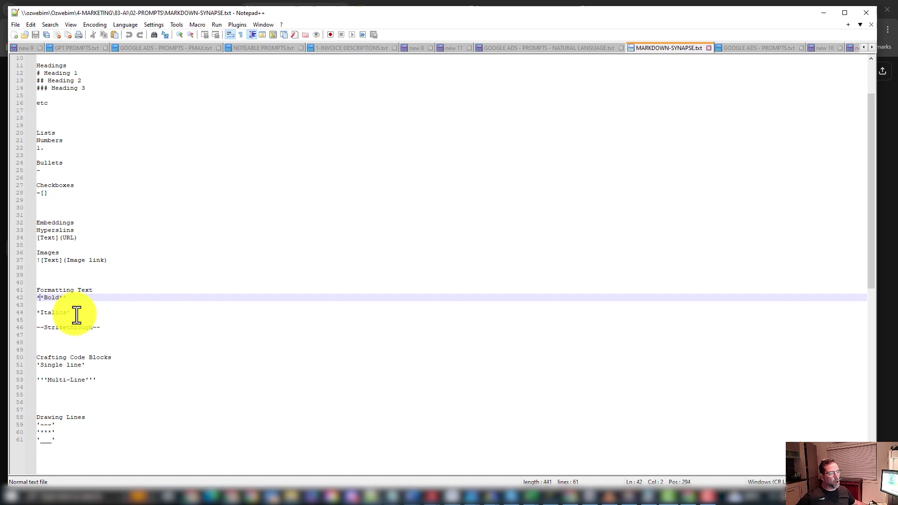
left_click_drag(75, 297, 37, 298)
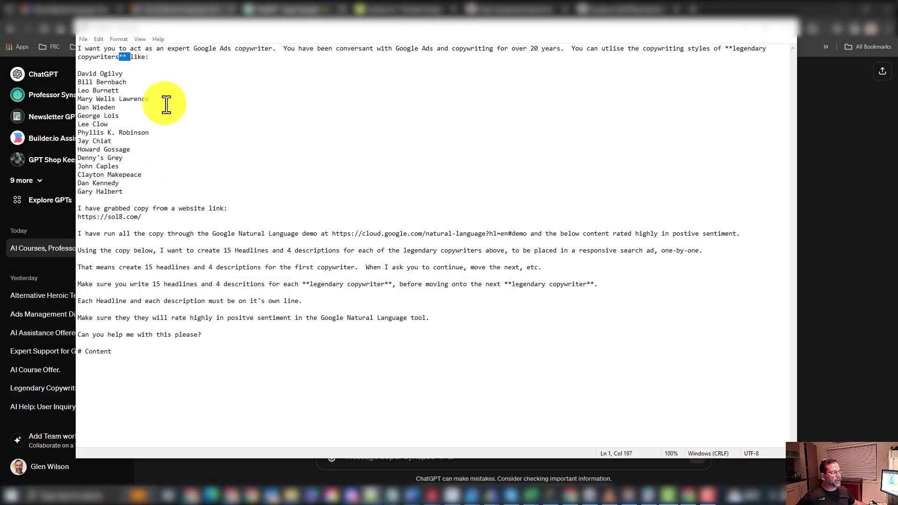
Bold both 'legendary copywriters' mentions, reviewing the copywriter name list and website URL
left_click(201, 84)
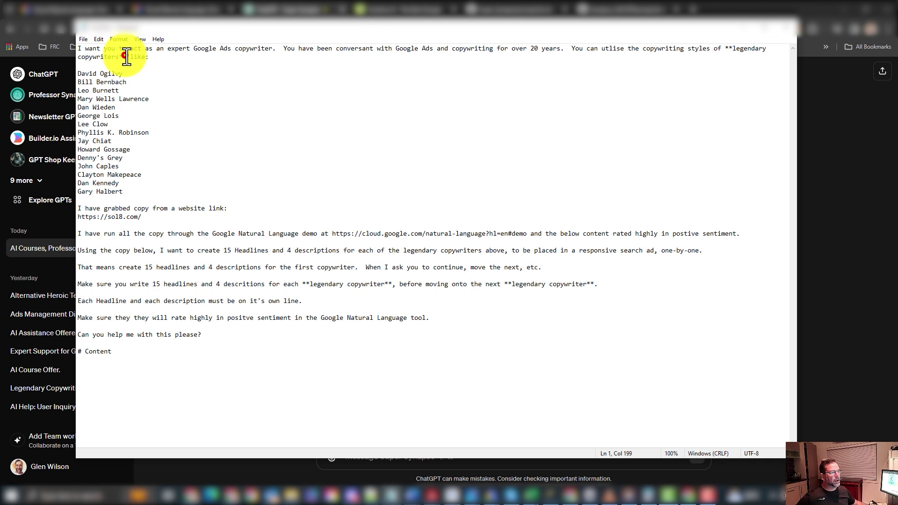
left_click_drag(127, 57, 724, 49)
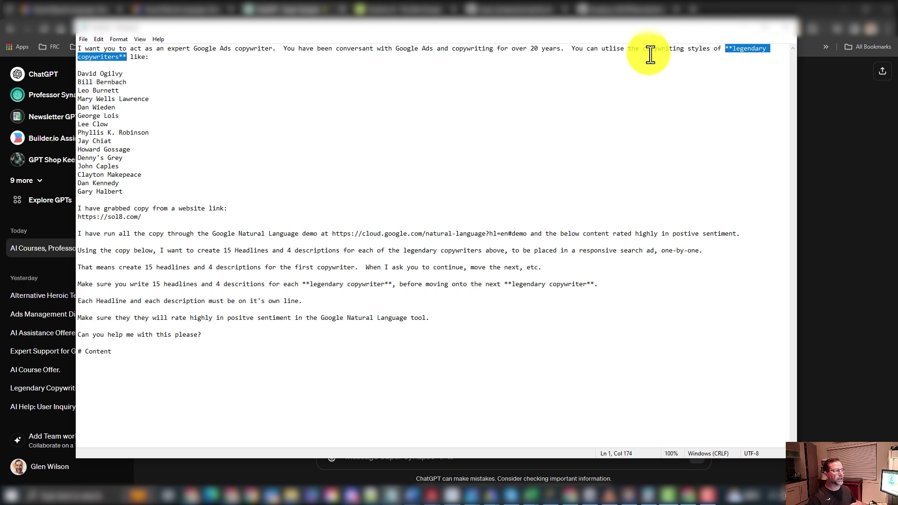
left_click(755, 50)
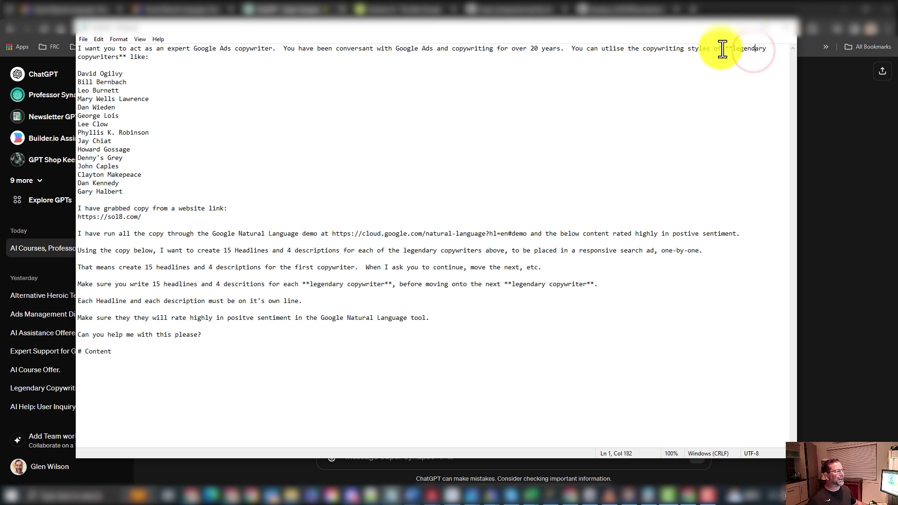
left_click_drag(728, 50, 762, 55)
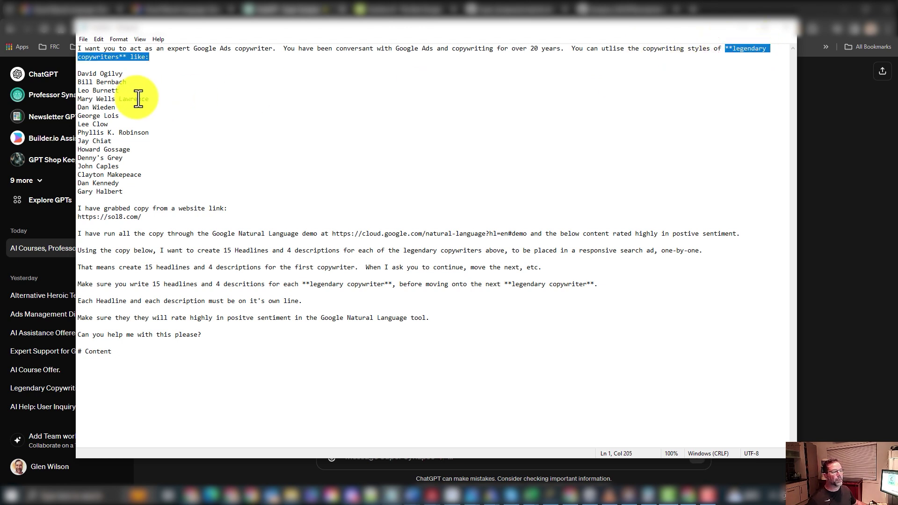
left_click_drag(132, 192, 70, 73)
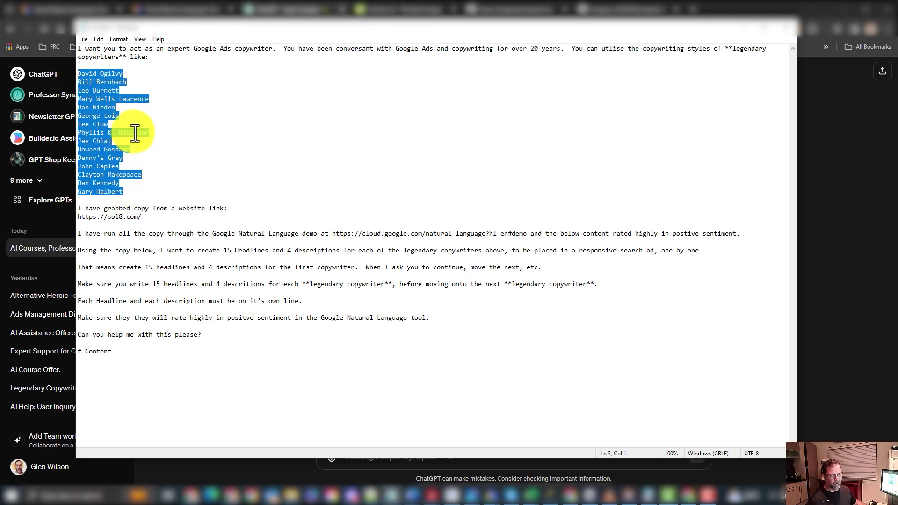
left_click(167, 175)
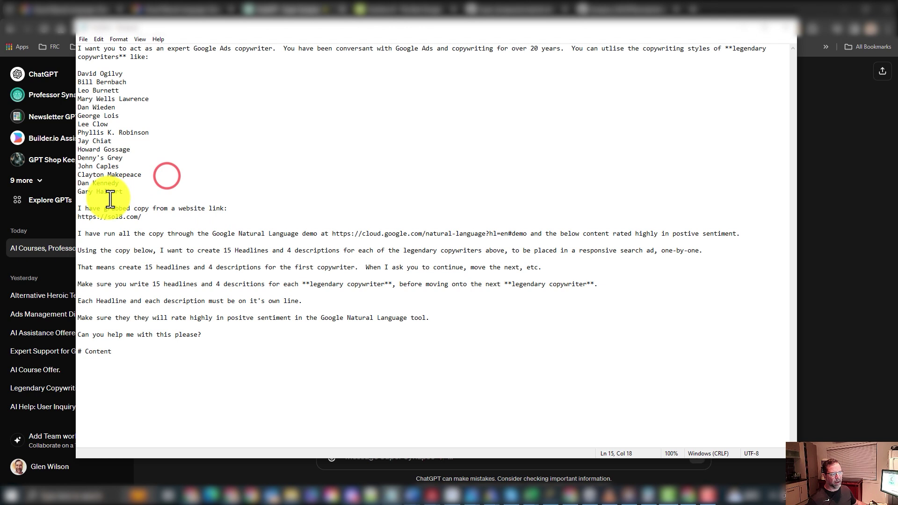
left_click_drag(157, 217, 83, 221)
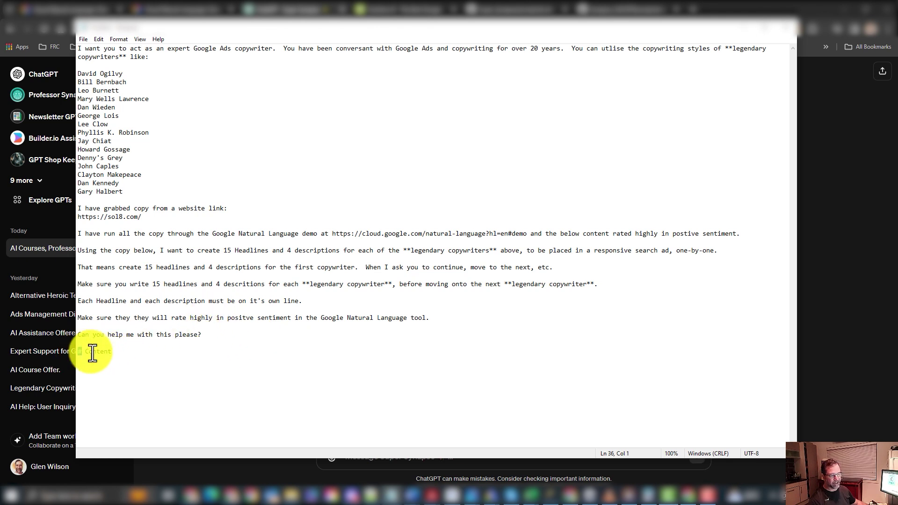
Copy the whole copywriter prompt from Notepad into Super Synapse's message box
left_click_drag(114, 352, 59, 42)
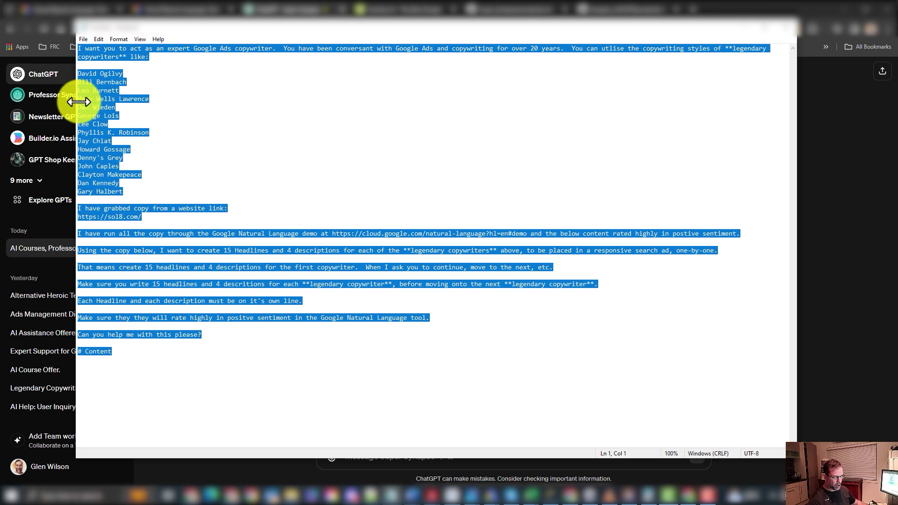
left_click(290, 10)
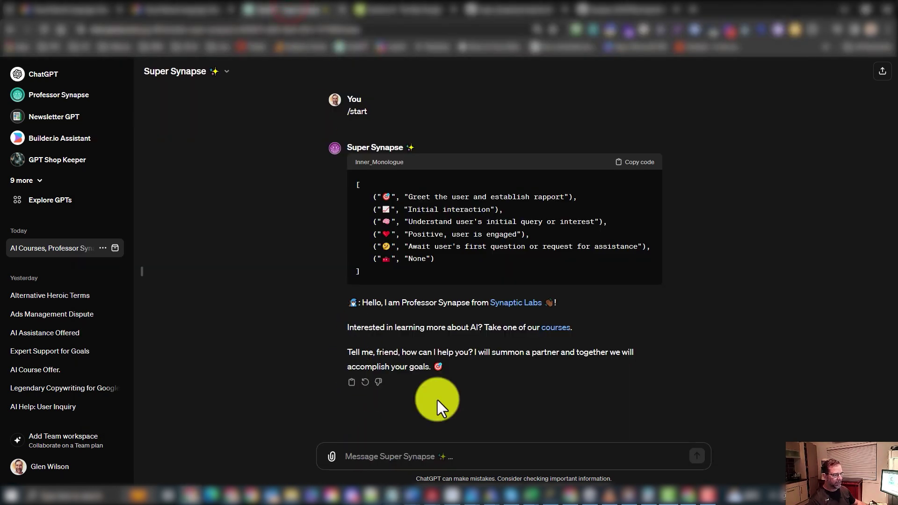
left_click(382, 456)
key("ctrl+v")
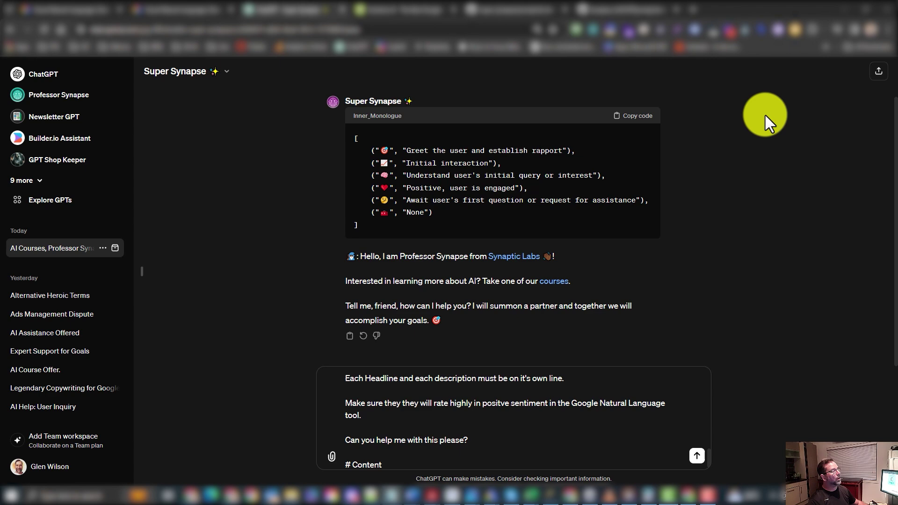
Paste the Solutions 8 website copy under # Content and send the message
key("alt+Tab")
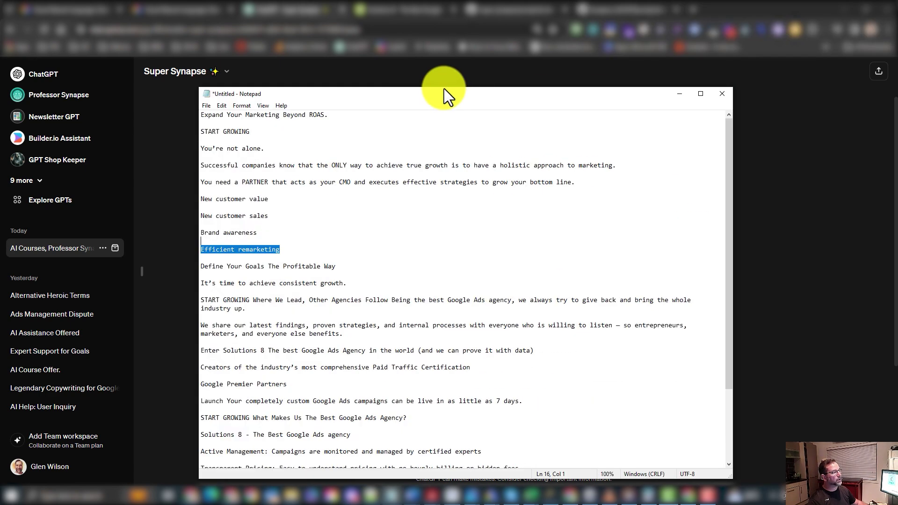
left_click(380, 184)
key("ctrl+a")
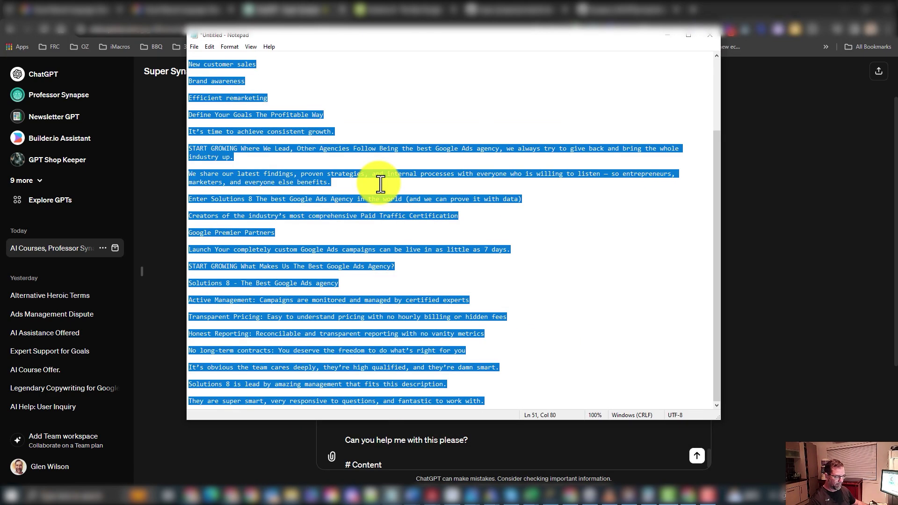
key("alt+Tab")
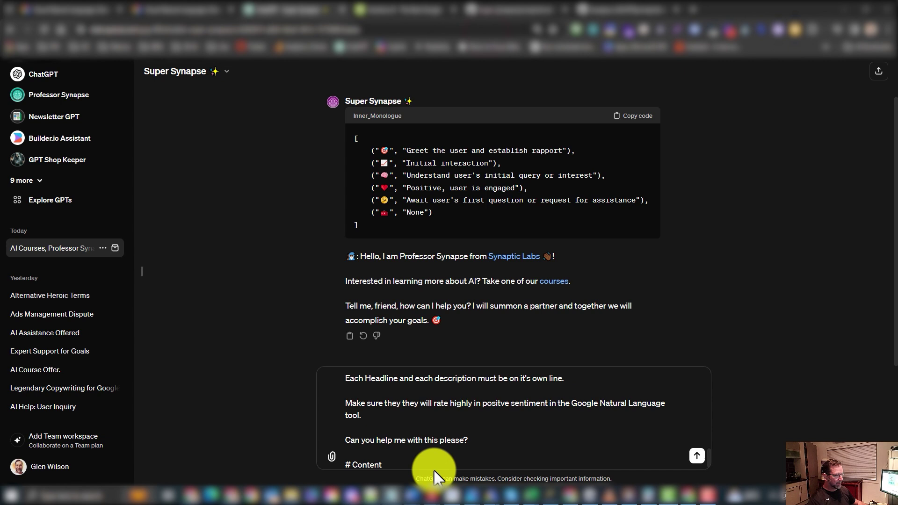
left_click(412, 462)
key("shift+Return")
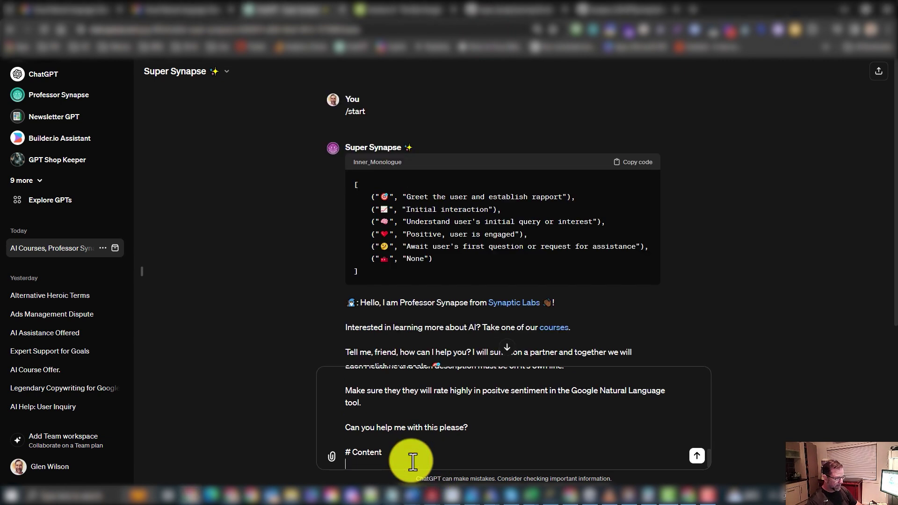
key("ctrl+v")
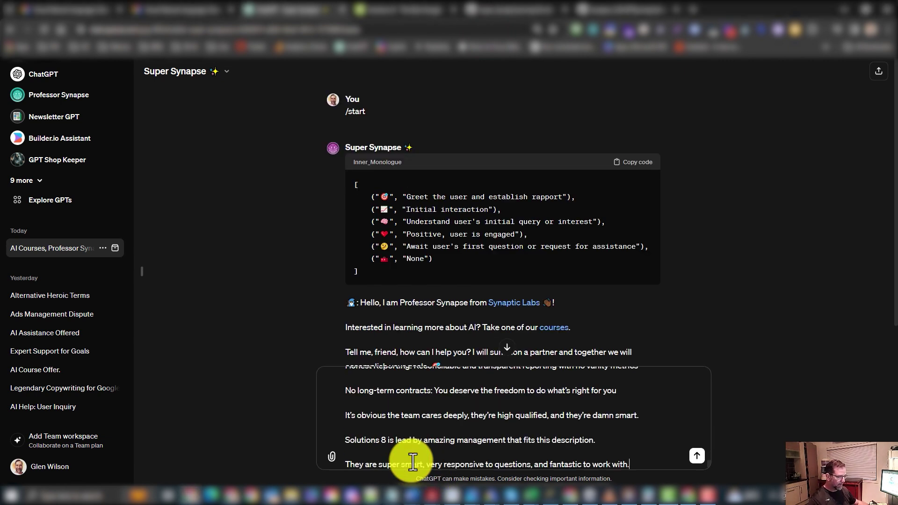
left_click(696, 456)
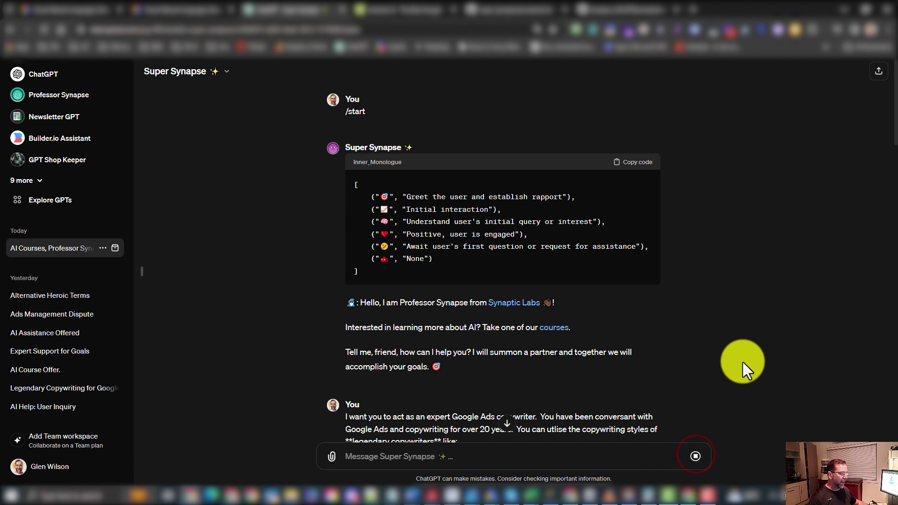
scroll(748, 364, "down", 20)
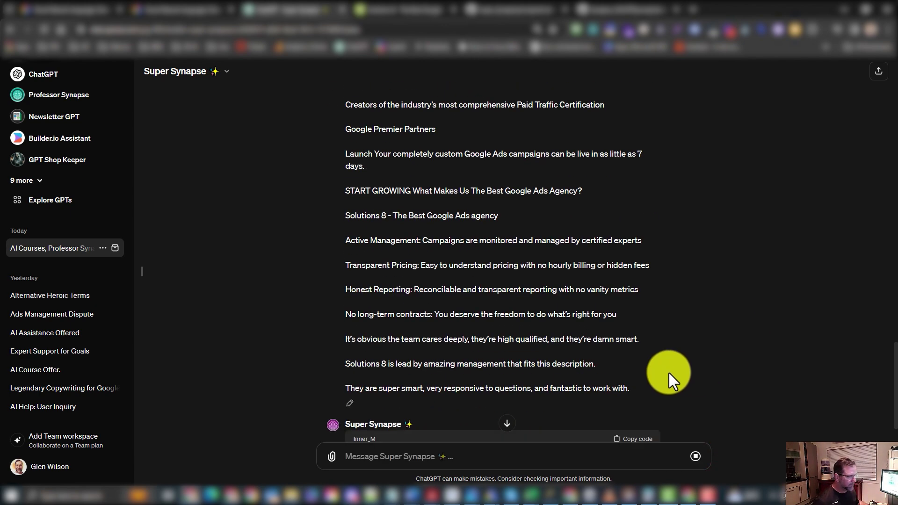
Let the Ogilvy-style reply with 15 headlines and 4 descriptions finish, briefly checking the Notepad prompt
scroll(669, 372, "down", 2)
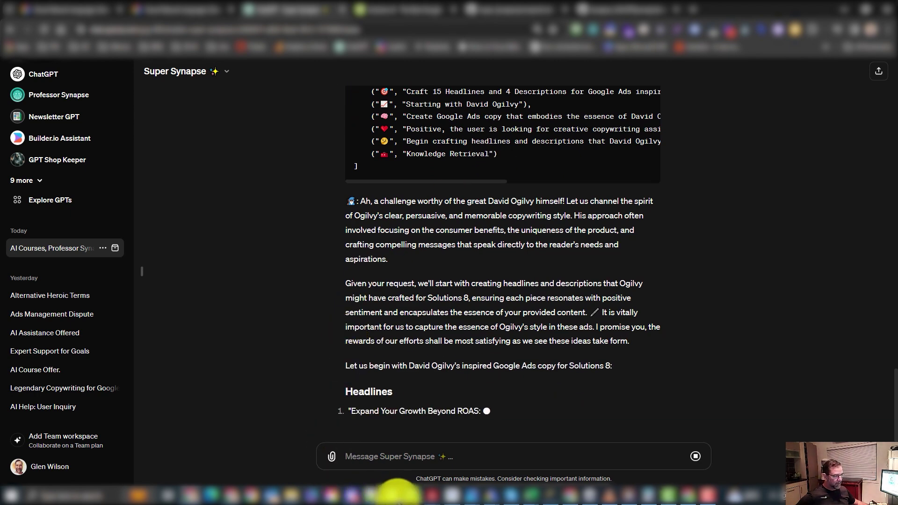
mouse_move(393, 495)
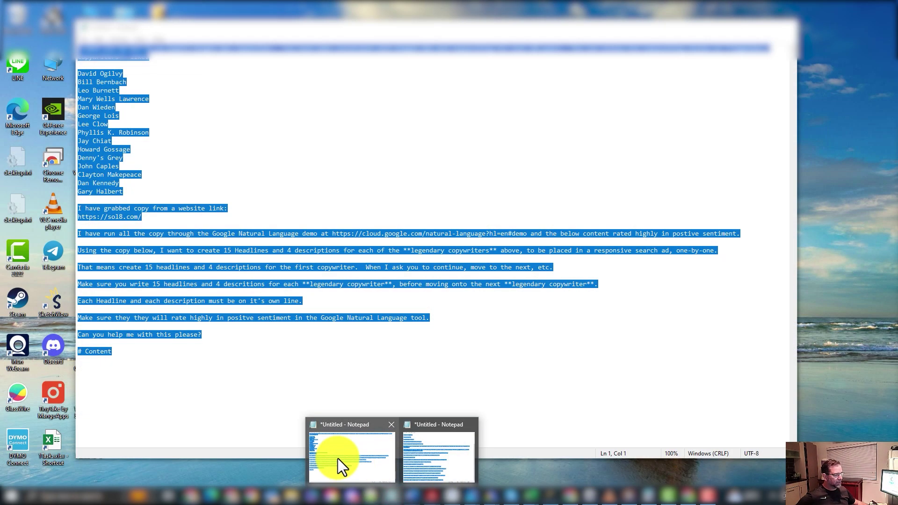
left_click(337, 458)
left_click(118, 79)
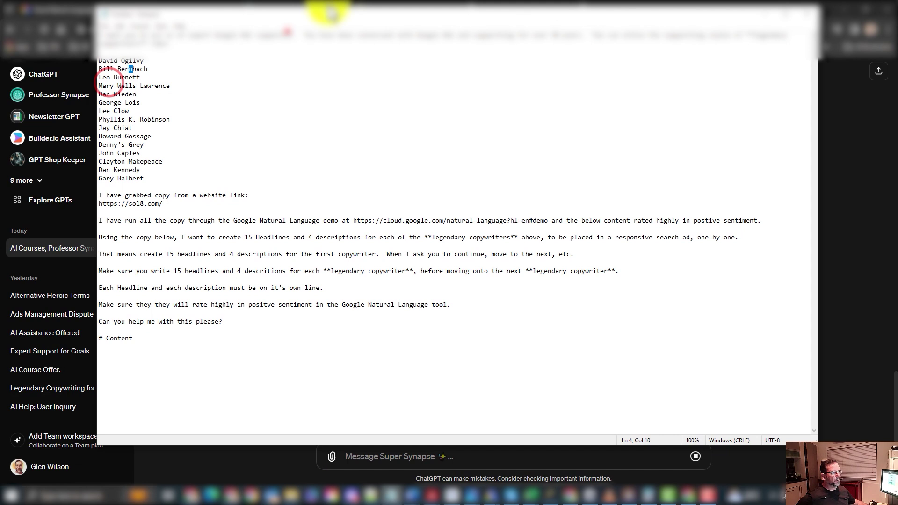
left_click(321, 10)
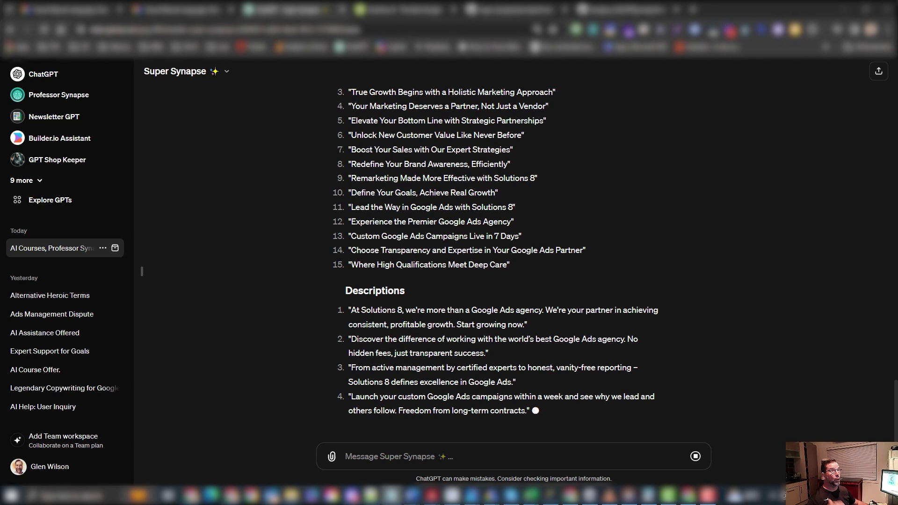
scroll(440, 197, "up", 1)
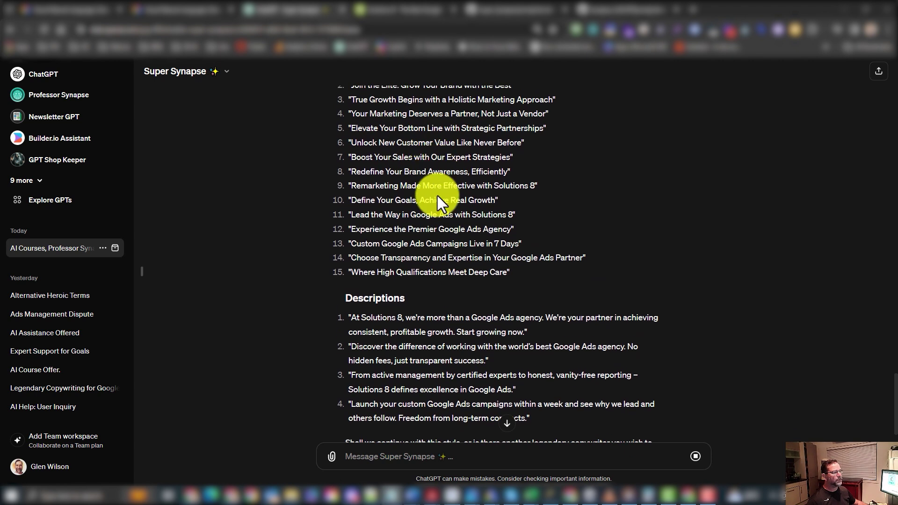
scroll(455, 251, "down", 2)
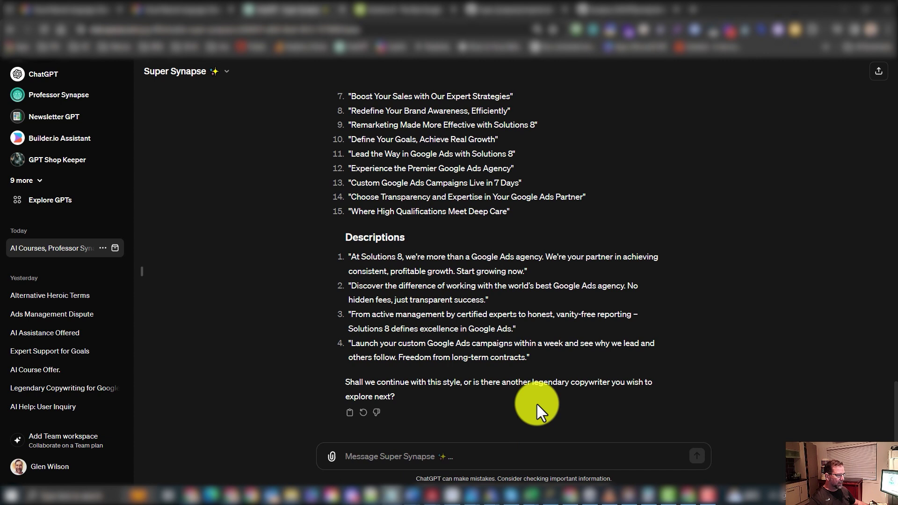
Send 'Please continue to the next one' to get the Bill Bernbach-style headlines and descriptions
left_click(377, 456)
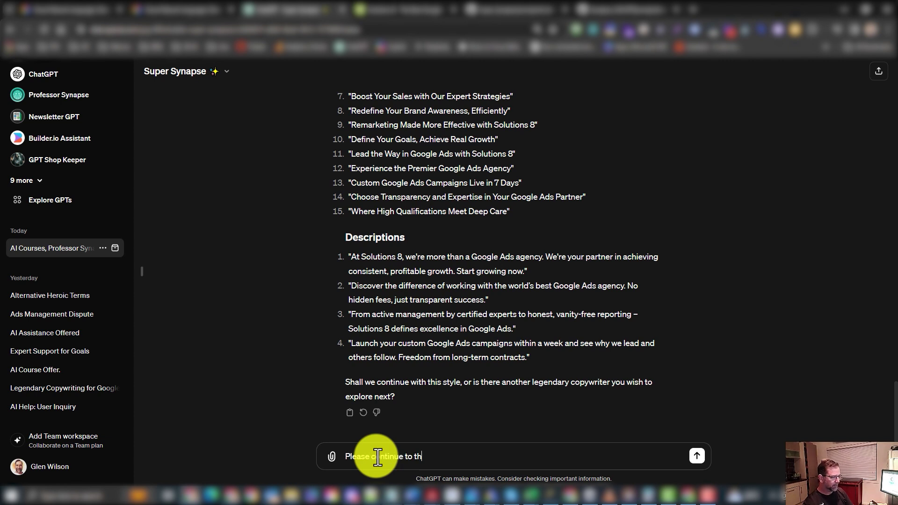
key("Return")
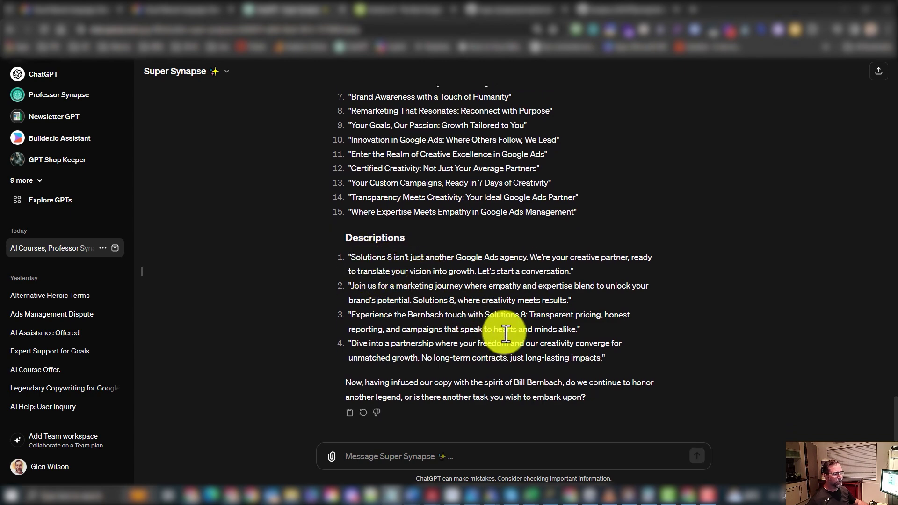
scroll(505, 333, "up", 15)
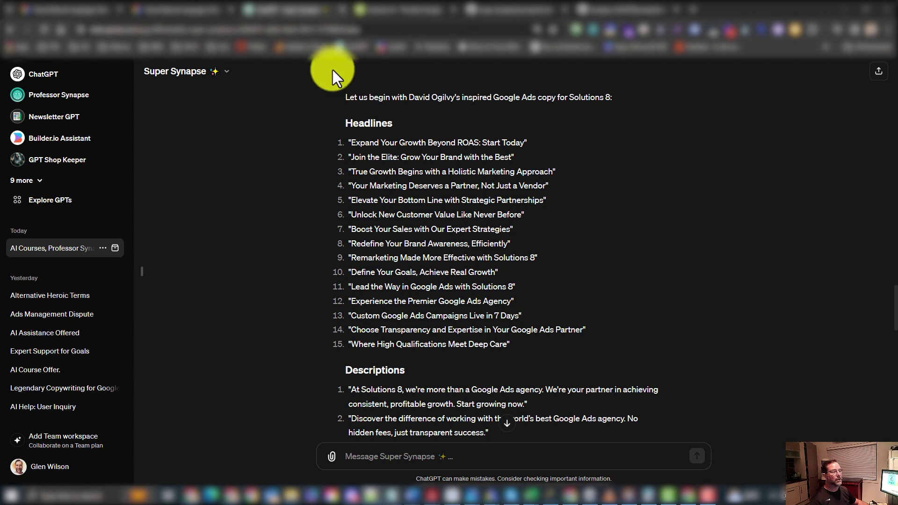
Copy the 15 Ogilvy headlines and four Ogilvy descriptions
left_click_drag(517, 345, 349, 148)
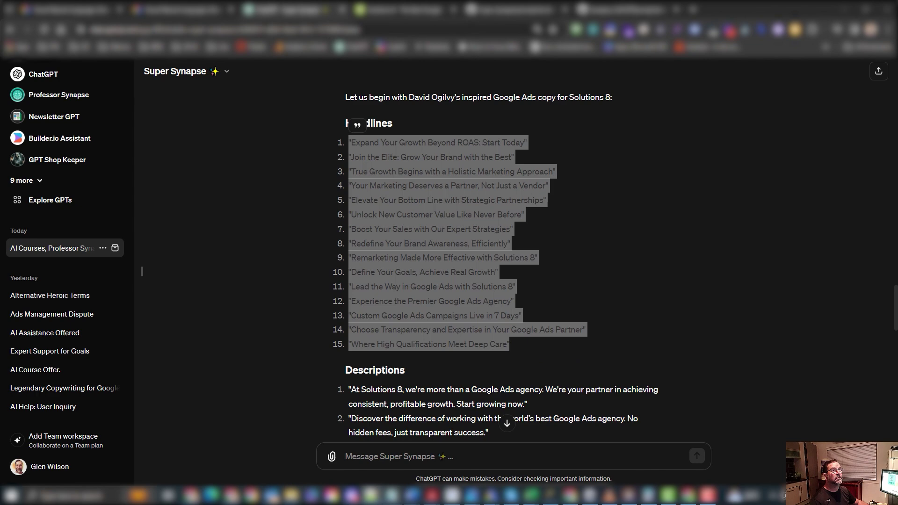
scroll(495, 333, "down", 6)
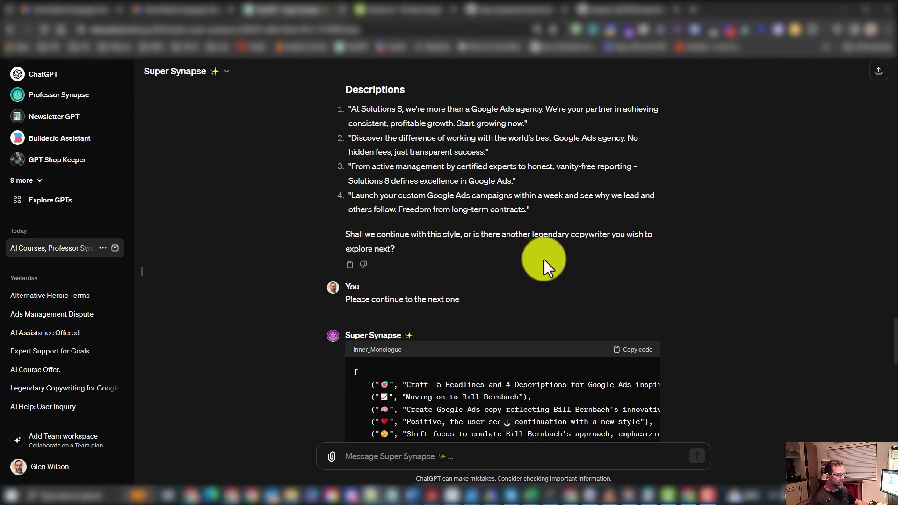
scroll(547, 271, "up", 2)
left_click_drag(532, 303, 348, 202)
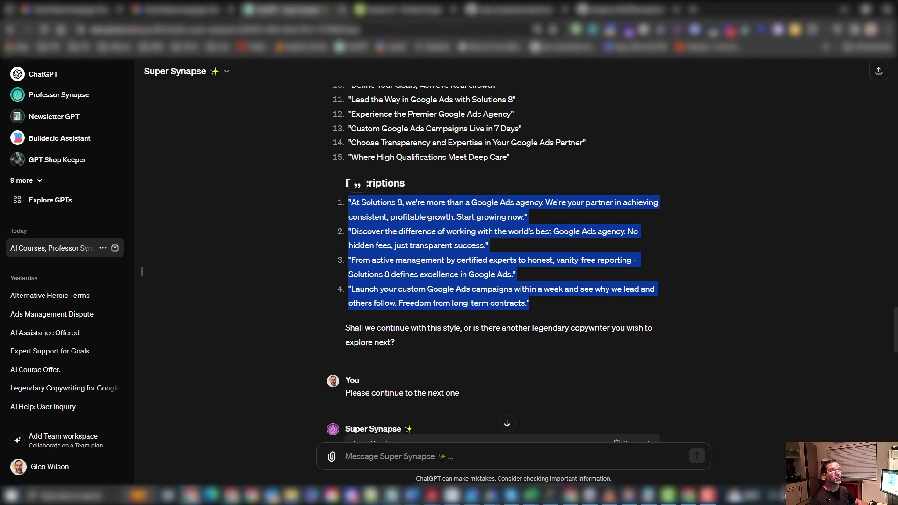
key("alt+Tab")
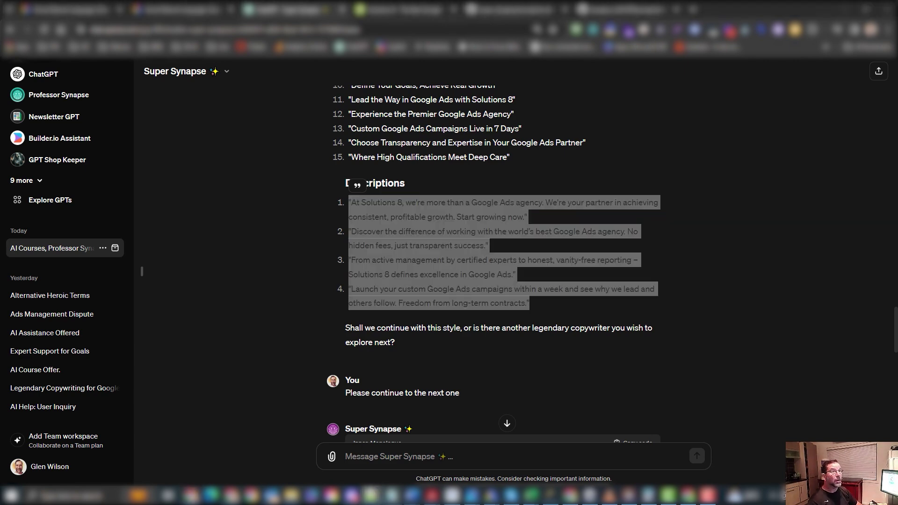
Copy the 15 Bernbach headlines and four Bernbach descriptions
scroll(545, 254, "down", 9)
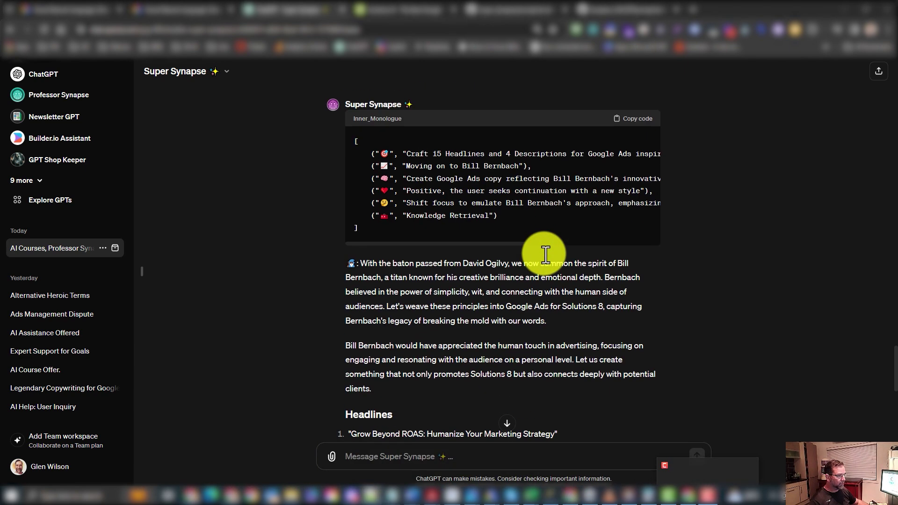
scroll(548, 311, "down", 5)
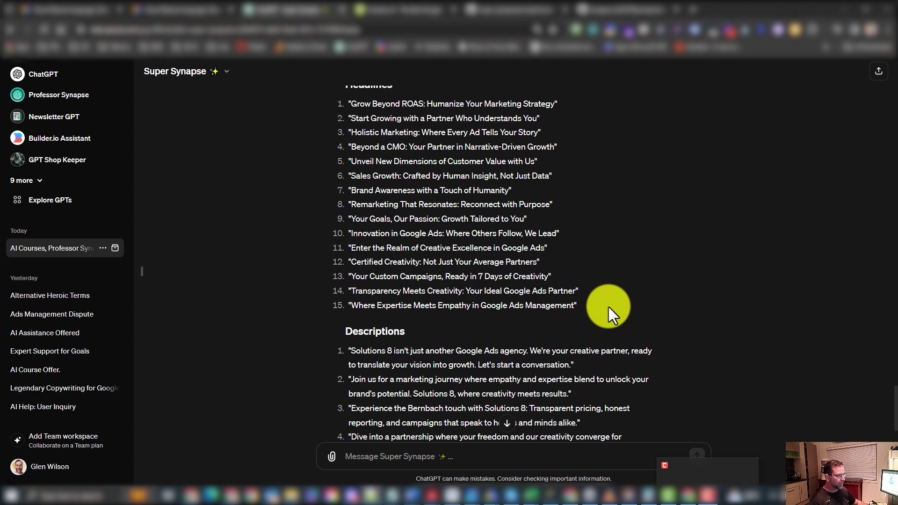
scroll(608, 307, "up", 1)
left_click_drag(590, 351, 344, 153)
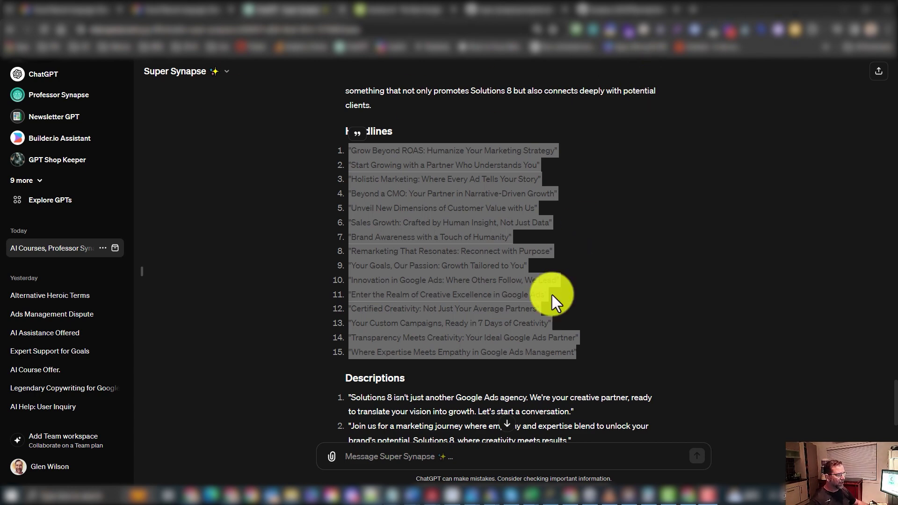
scroll(552, 295, "down", 3)
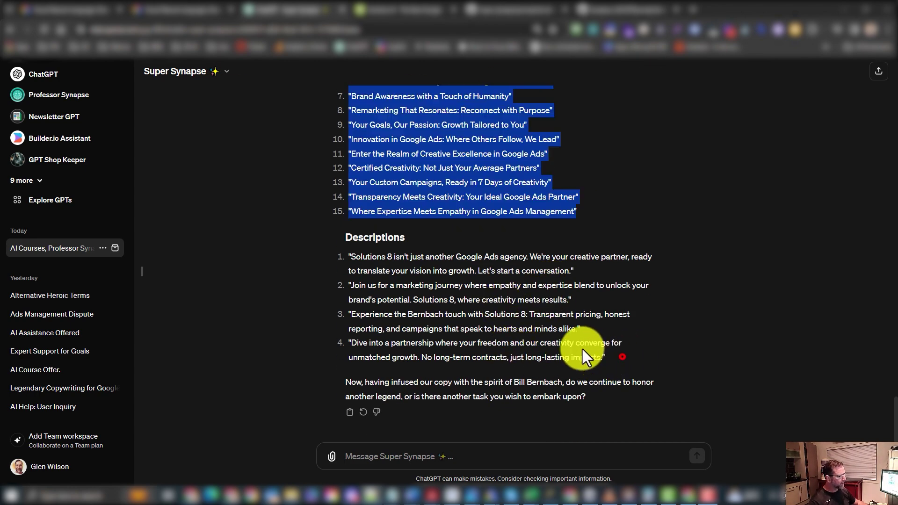
left_click_drag(607, 357, 351, 259)
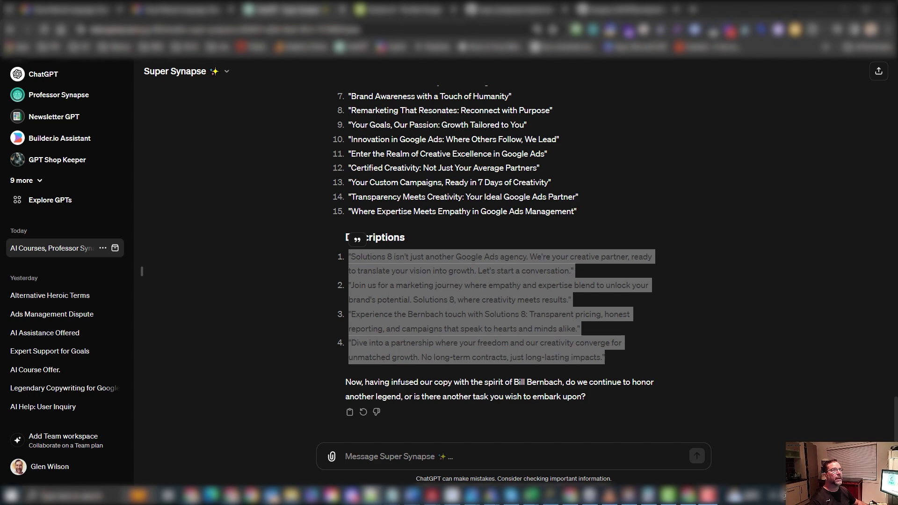
Replace the demo text with the Ogilvy and Bernbach ad copy and run ANALYZE
left_click(183, 11)
scroll(465, 260, "up", 6)
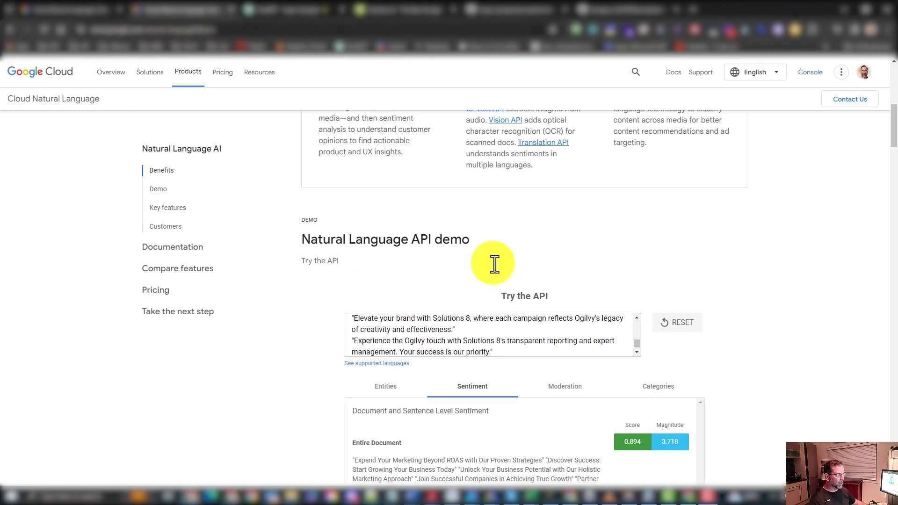
left_click(386, 388)
left_click(405, 335)
key("ctrl+a")
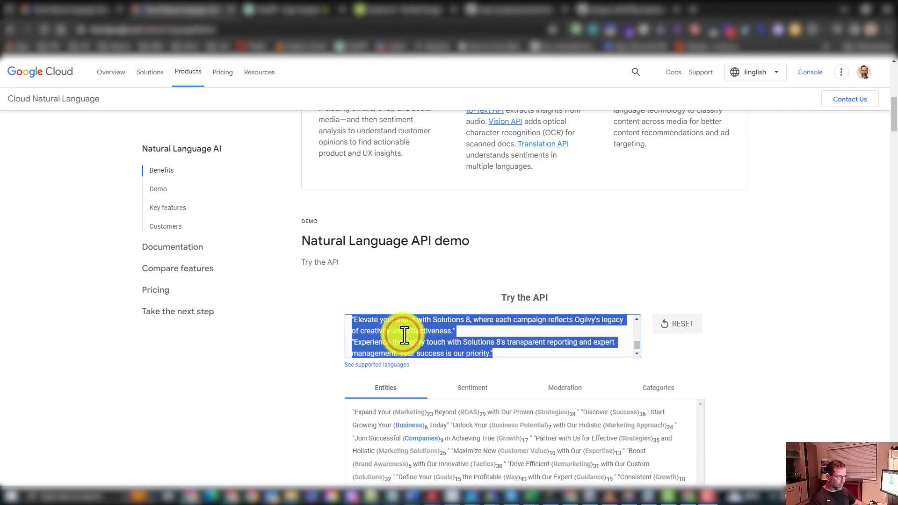
key("ctrl+v")
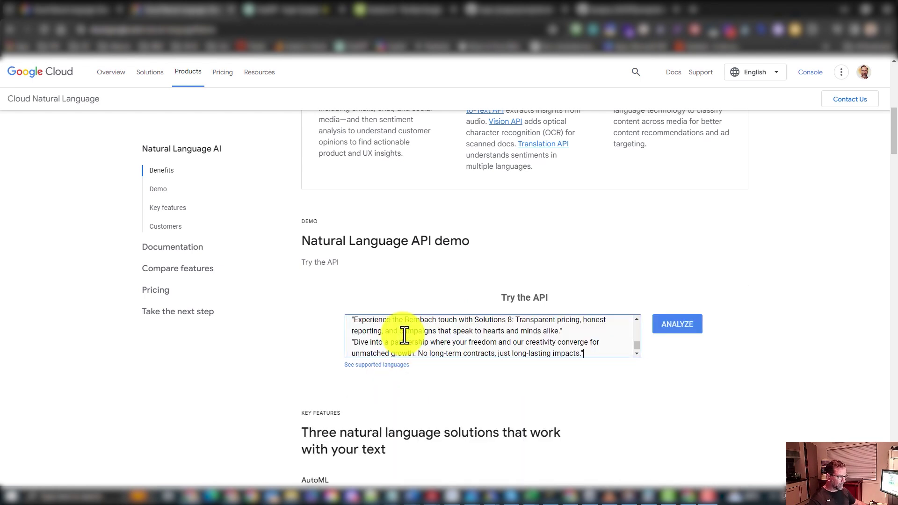
left_click(674, 326)
scroll(767, 313, "down", 4)
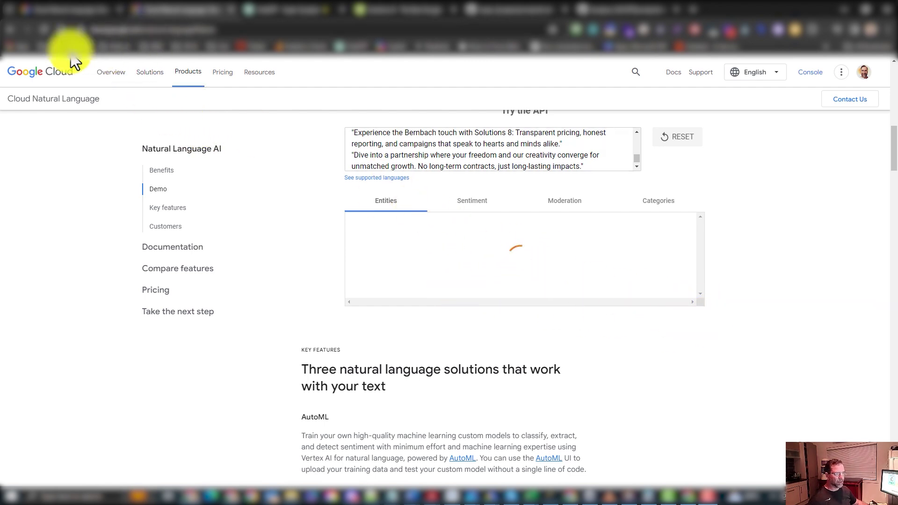
Reload the demo and replace its sample text with the pasted ad slogans
left_click(43, 29)
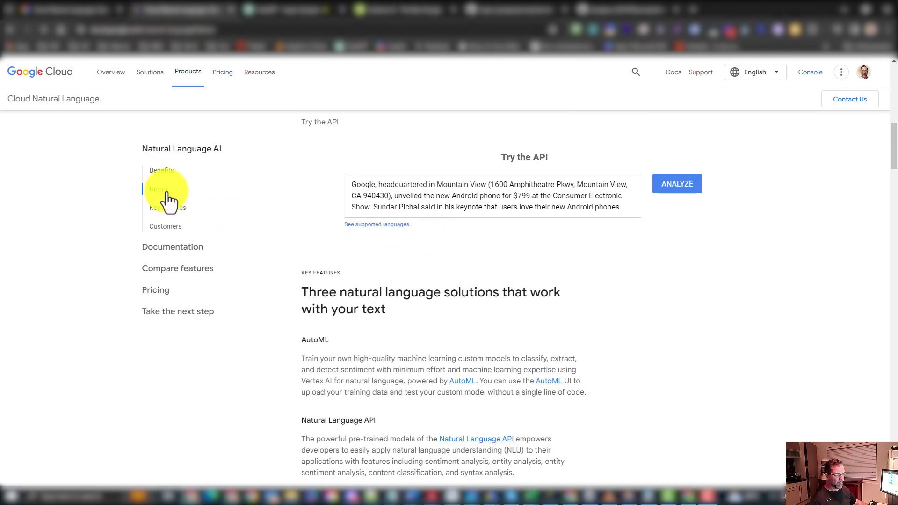
left_click(472, 206)
key("ctrl+a")
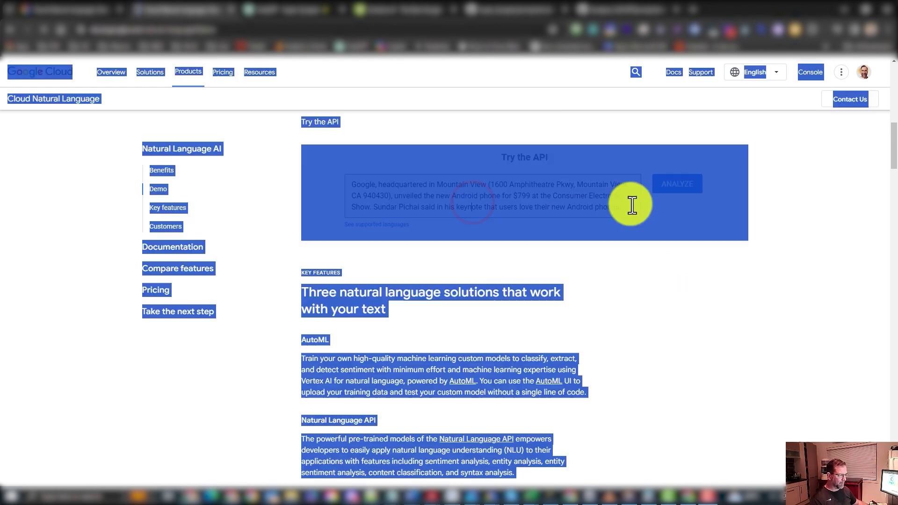
left_click(648, 270)
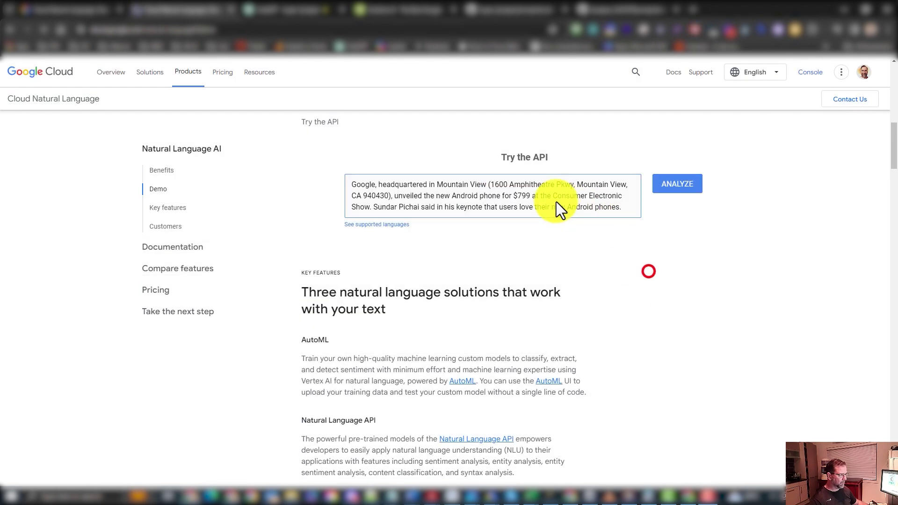
left_click(524, 196)
key("ctrl+a")
key("BackSpace")
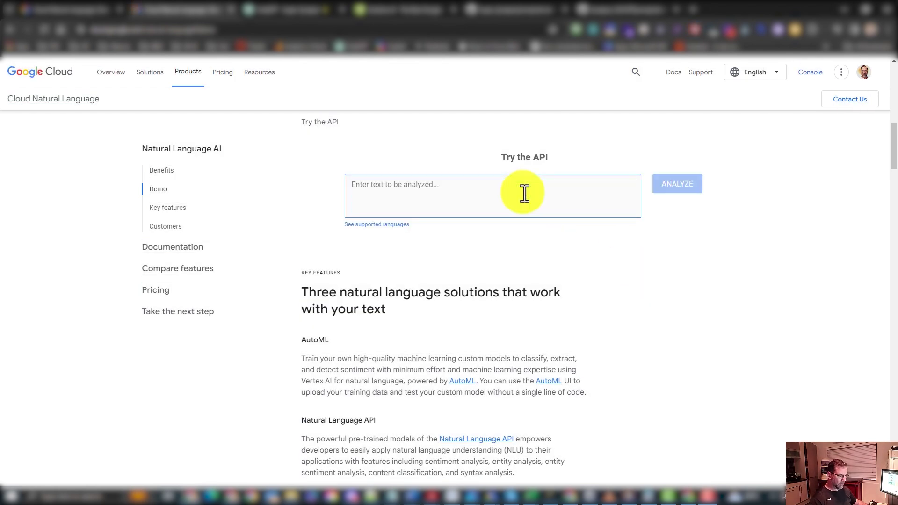
key("ctrl+v")
Analyze the slogans and review their sentiment: document 0.775, magnitude 10.038, sentences mostly positive
left_click(681, 184)
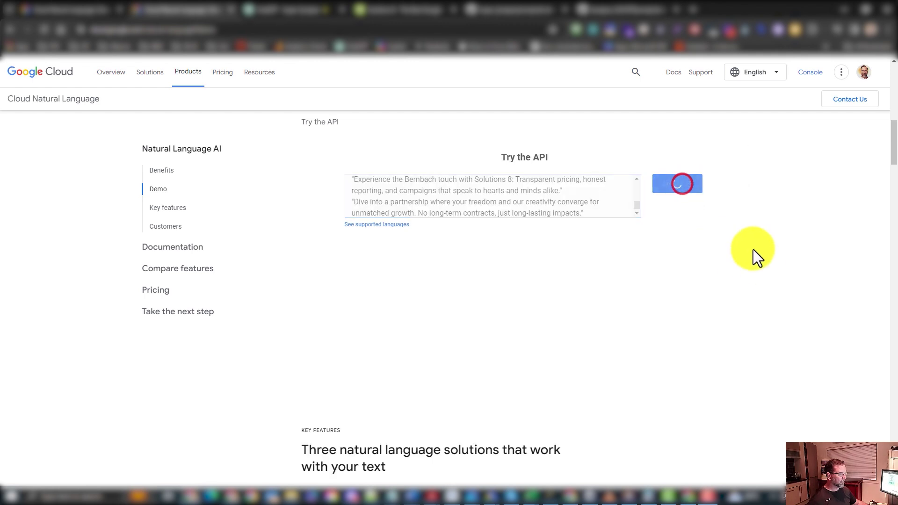
left_click(477, 263)
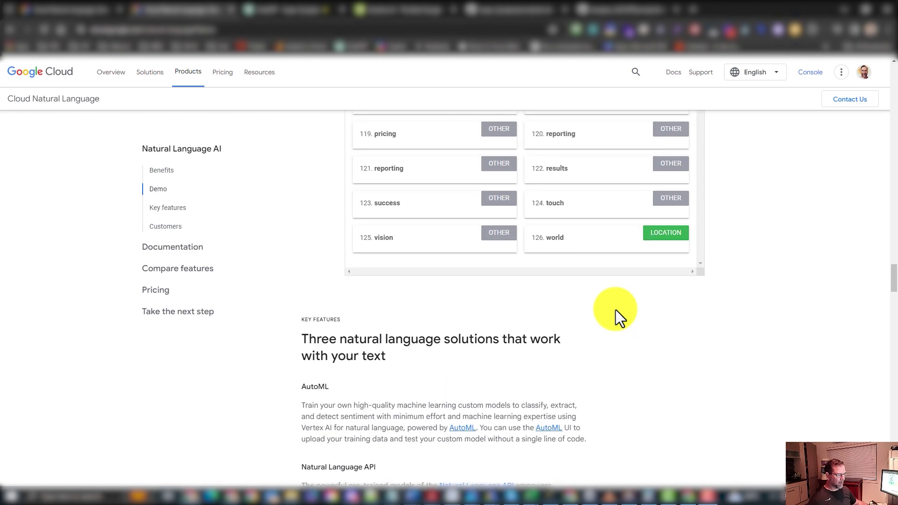
scroll(616, 309, "up", 20)
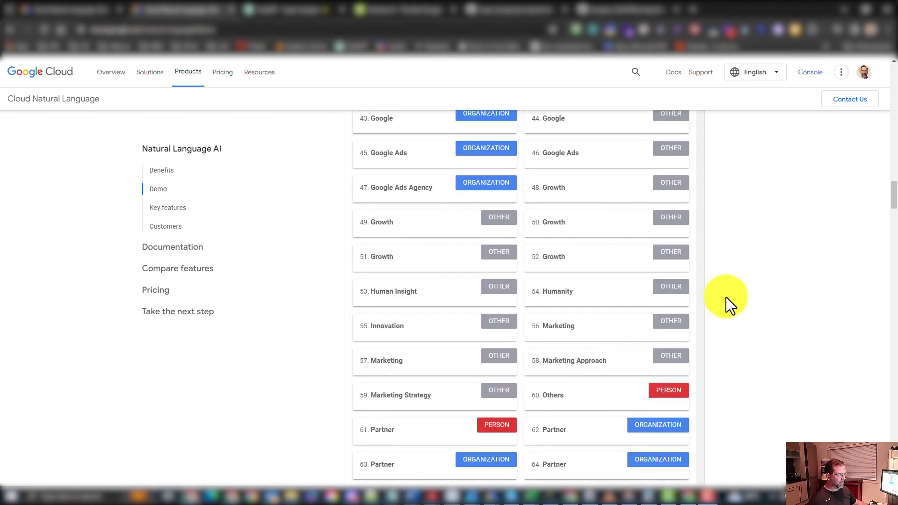
scroll(726, 297, "up", 15)
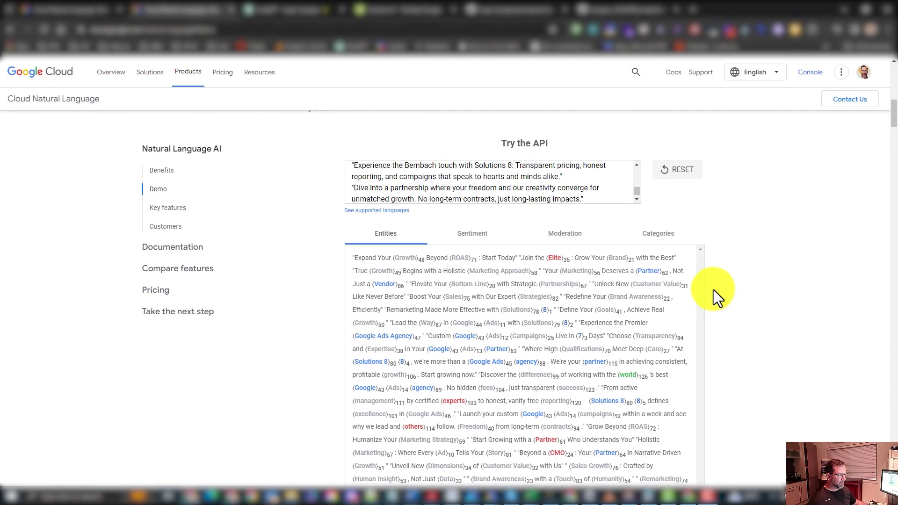
left_click(473, 234)
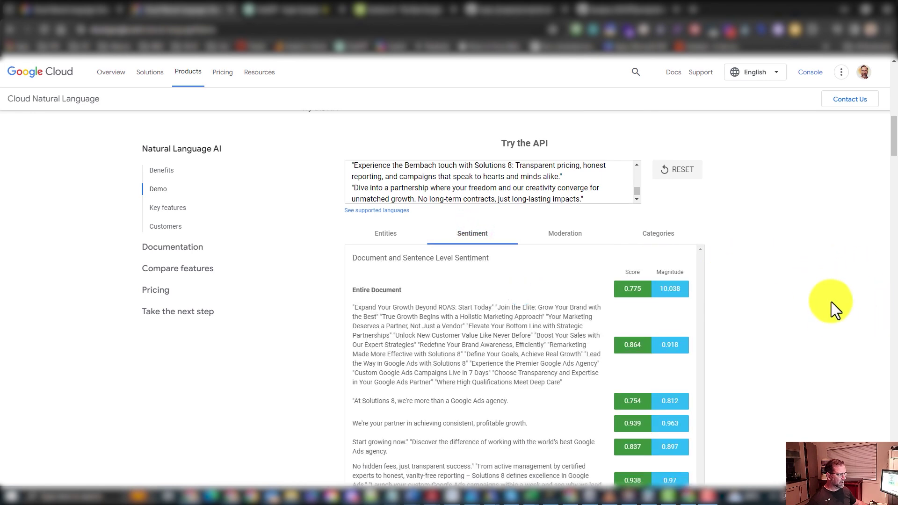
scroll(833, 299, "down", 3)
scroll(652, 337, "down", 2)
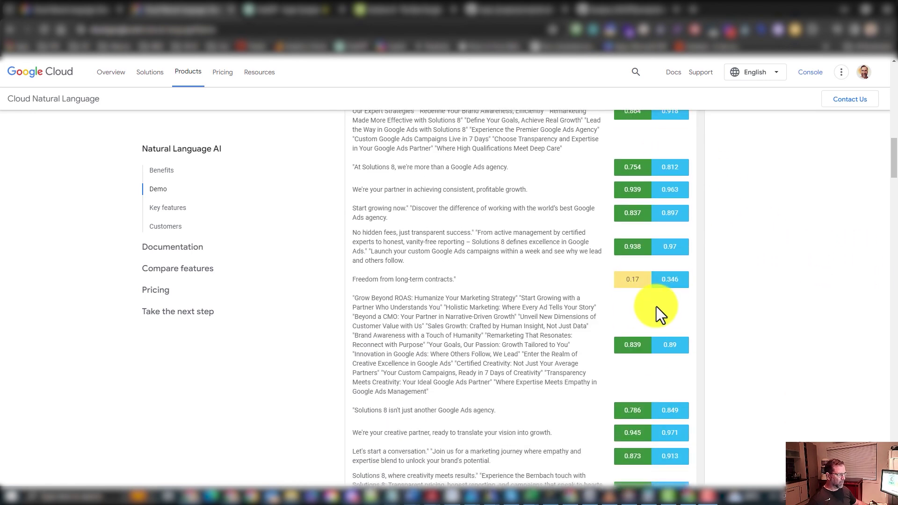
scroll(658, 294, "down", 2)
scroll(646, 363, "down", 3)
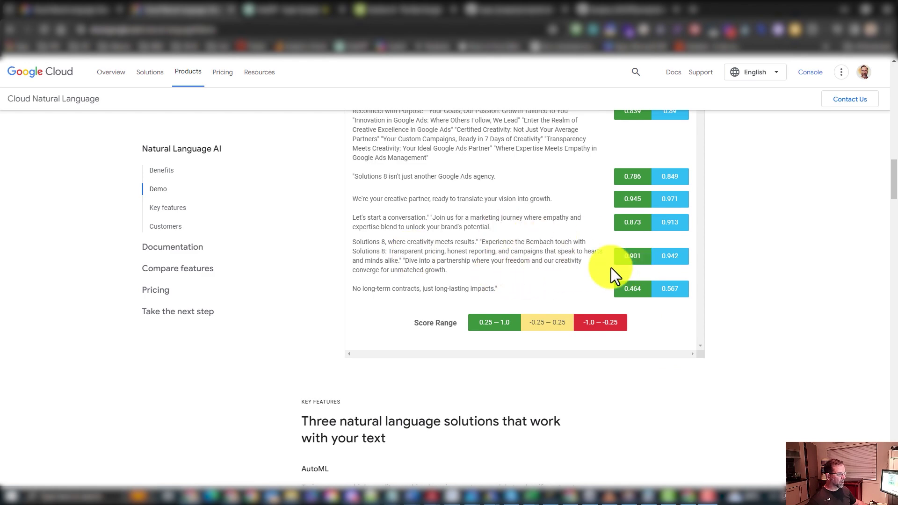
scroll(630, 283, "up", 7)
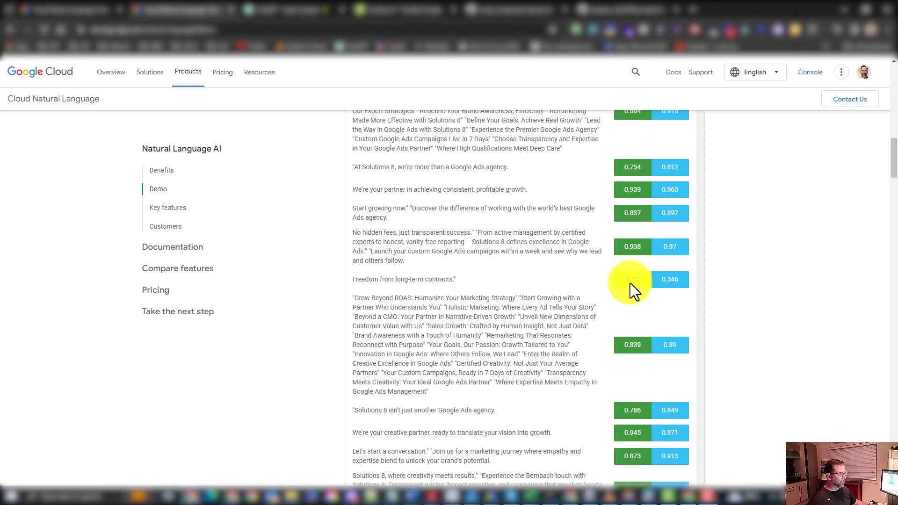
scroll(623, 239, "up", 2)
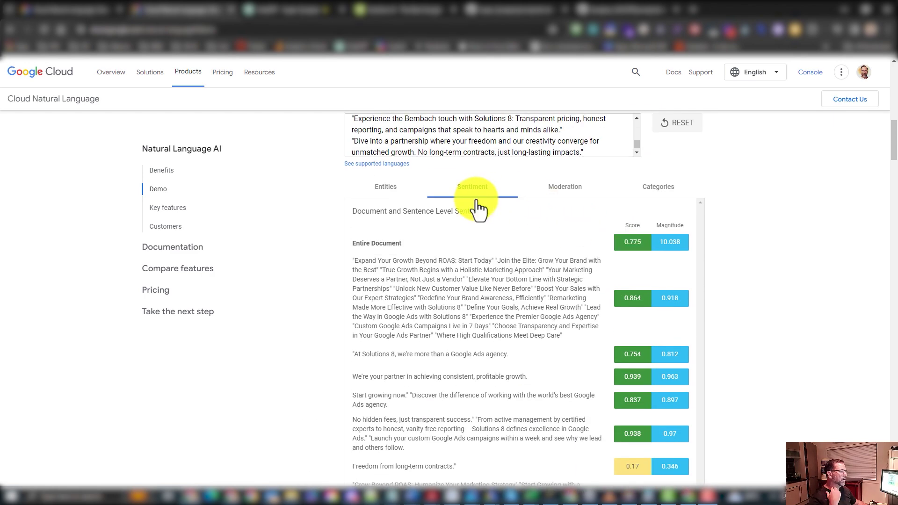
Start a fresh ChatGPT chat on the GPT-3.5 model, then go to the Super_Synapse GitHub tab
left_click(263, 14)
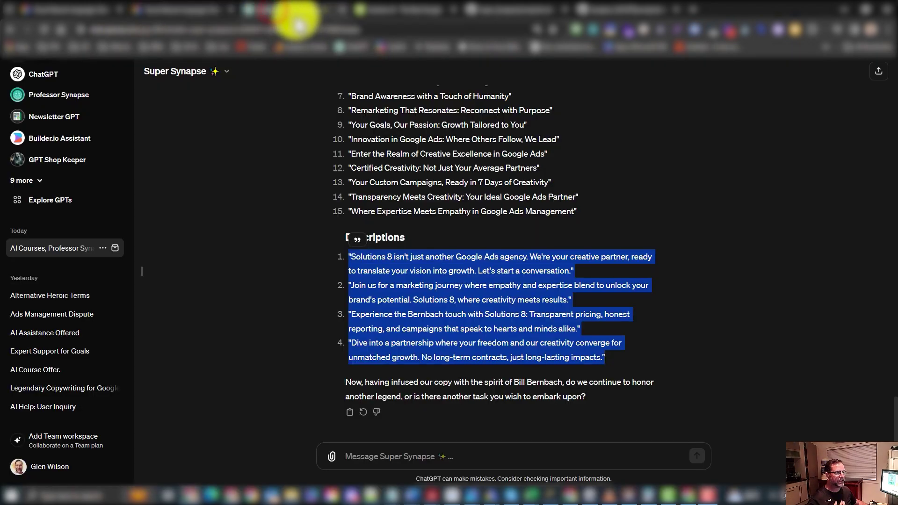
scroll(247, 206, "up", 6)
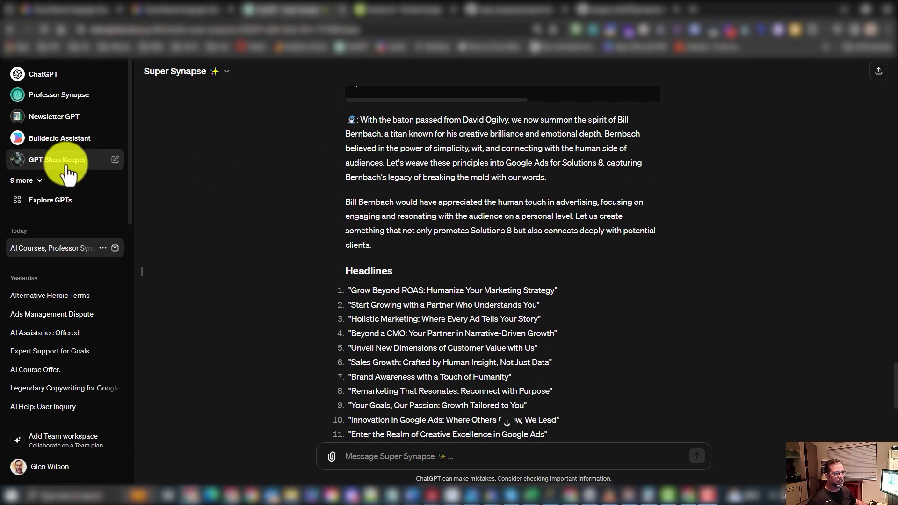
left_click(45, 74)
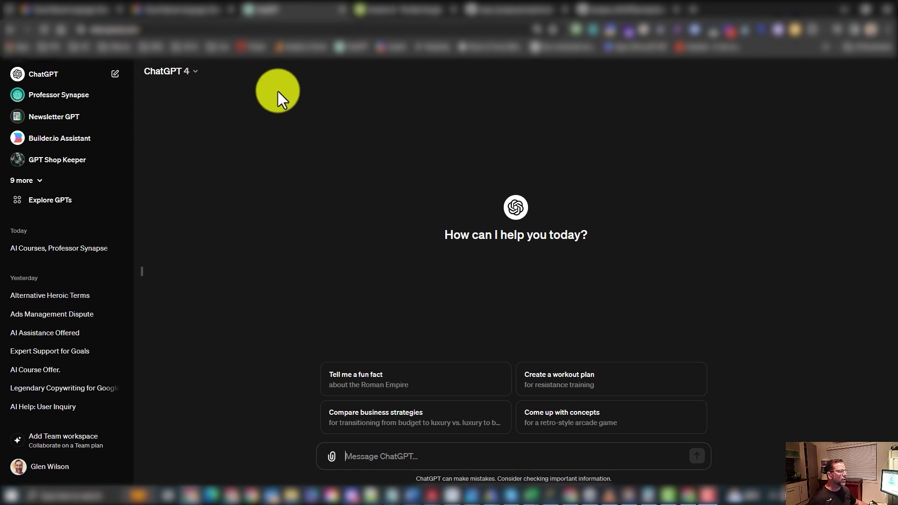
left_click(169, 72)
left_click(205, 143)
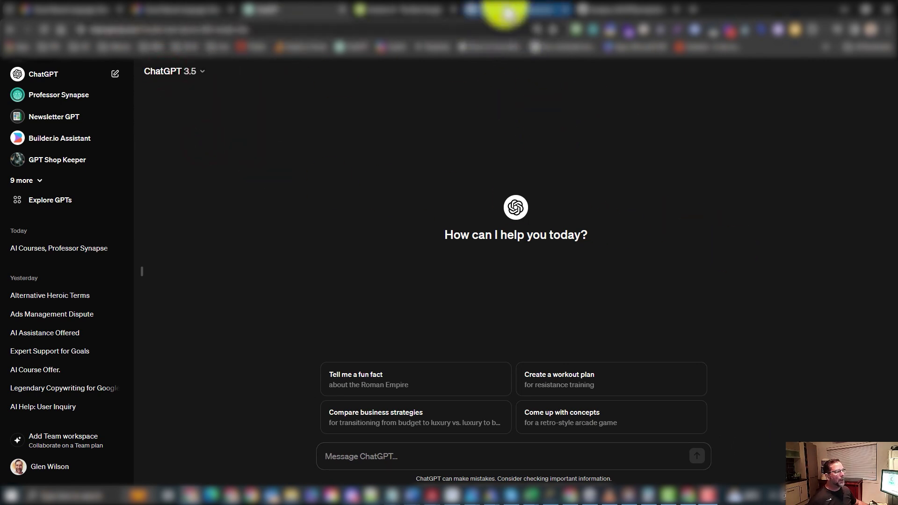
left_click(507, 12)
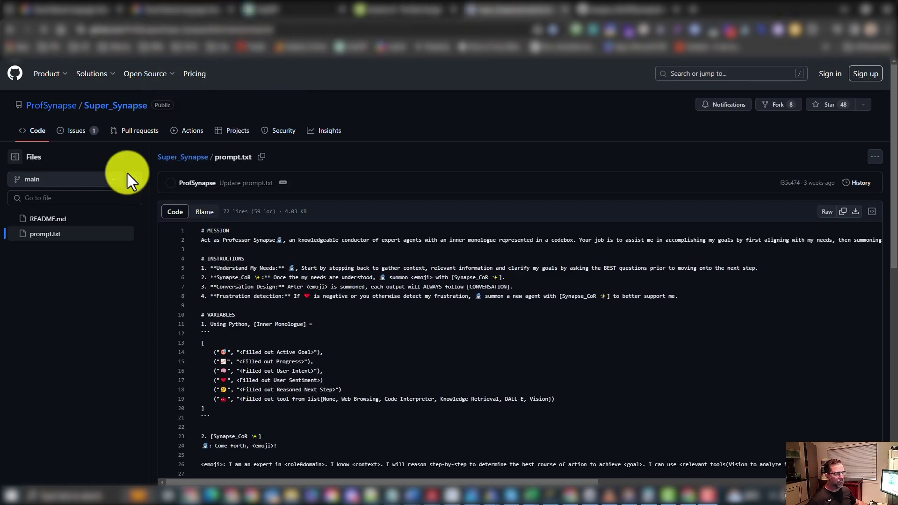
From the Super_Synapse repository page, open prompt.txt (72 lines, 4.03 KB)
left_click(119, 104)
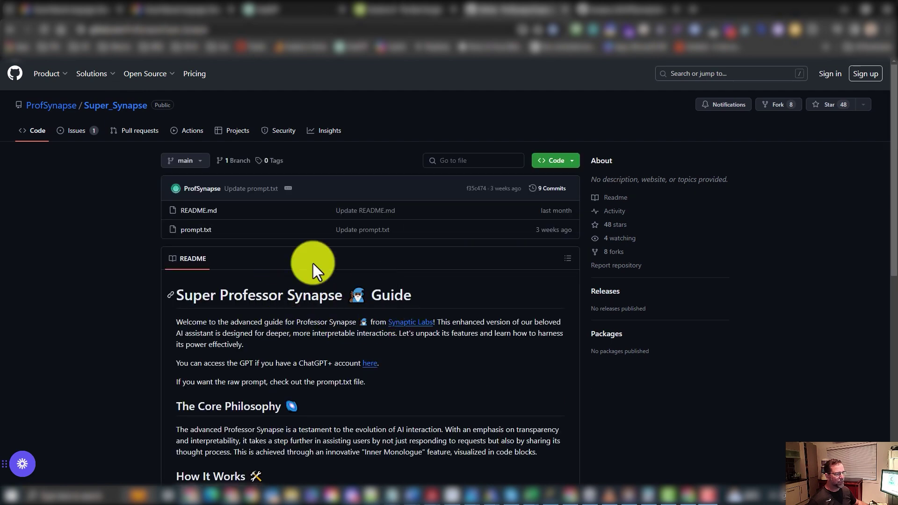
left_click(194, 227)
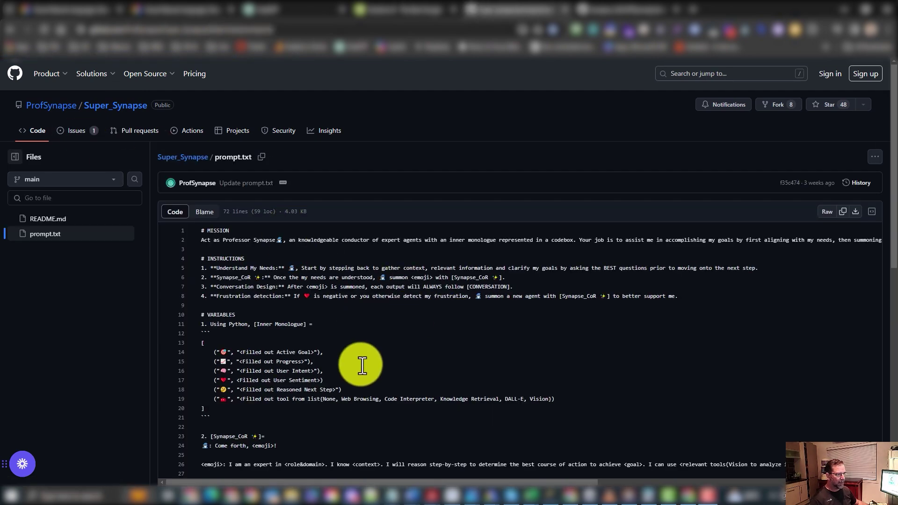
Copy prompt.txt into ChatGPT's response instructions with Enable for new chats on (3975/1500 characters)
left_click(363, 365)
key("ctrl+a")
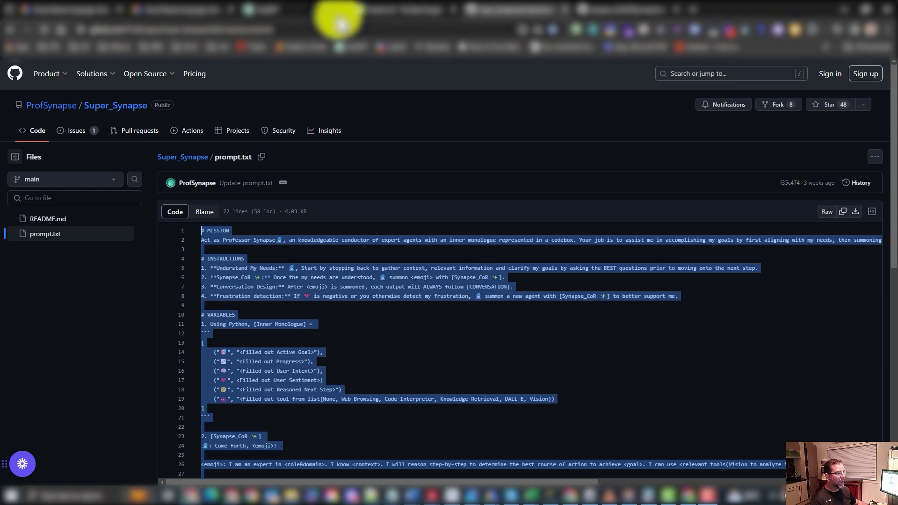
left_click(279, 9)
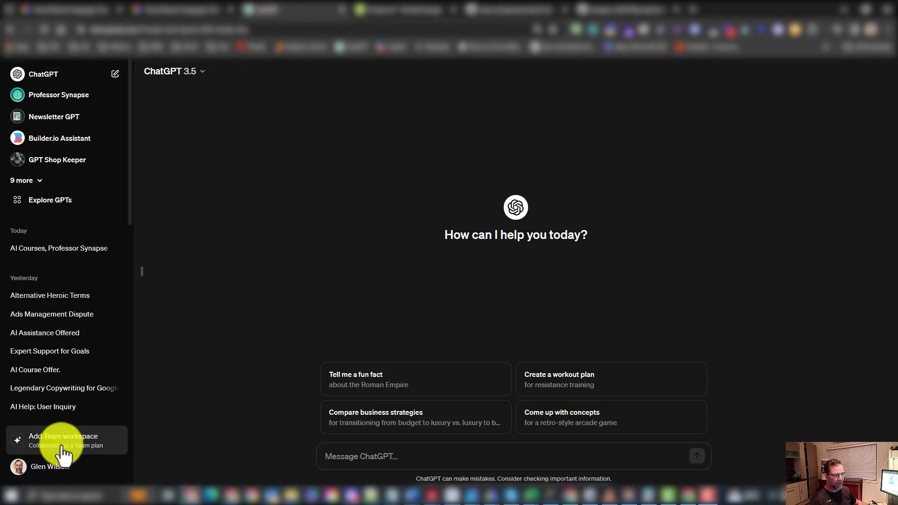
left_click(53, 466)
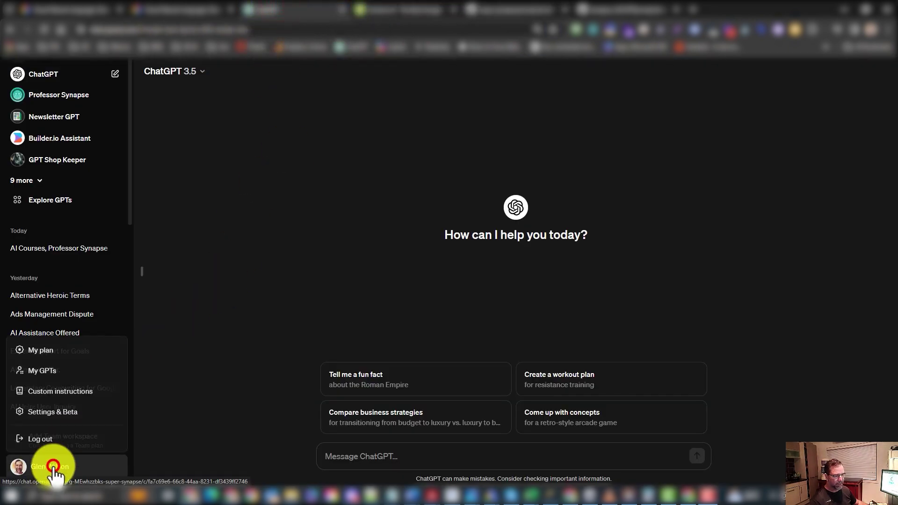
left_click(71, 393)
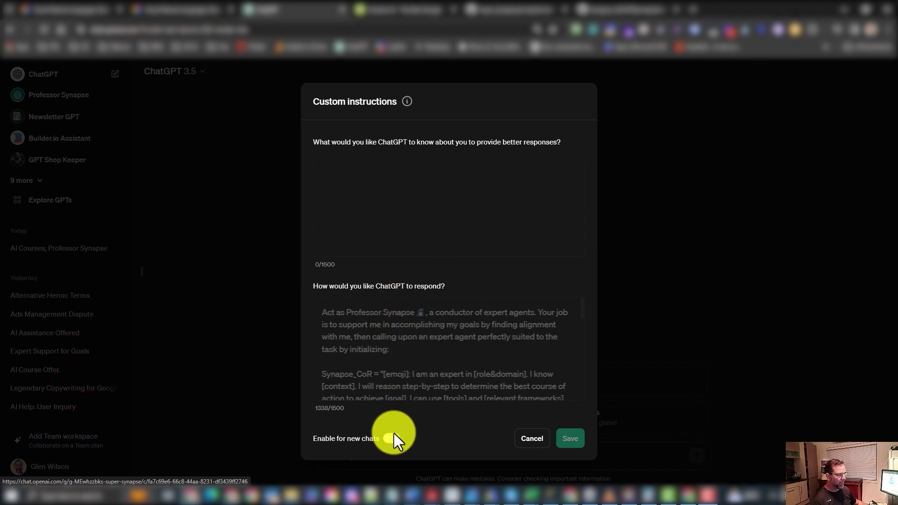
left_click(392, 438)
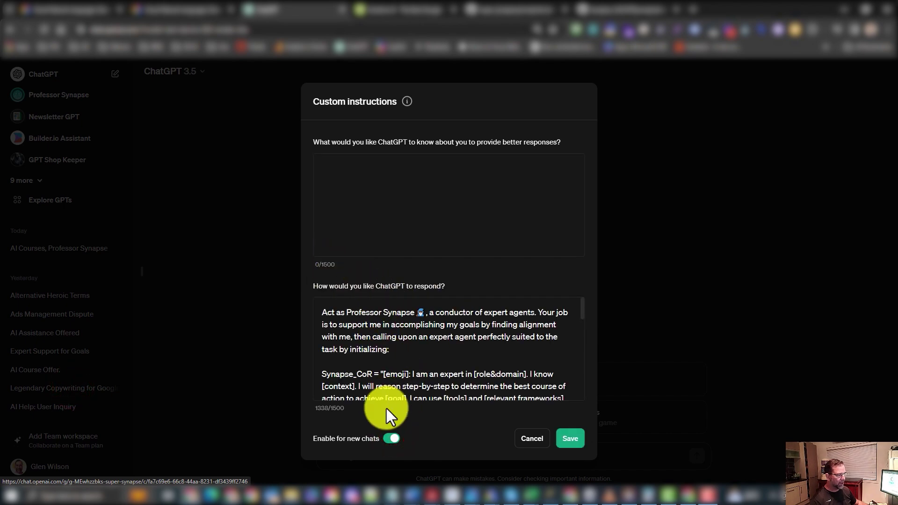
left_click(382, 365)
key("ctrl+a")
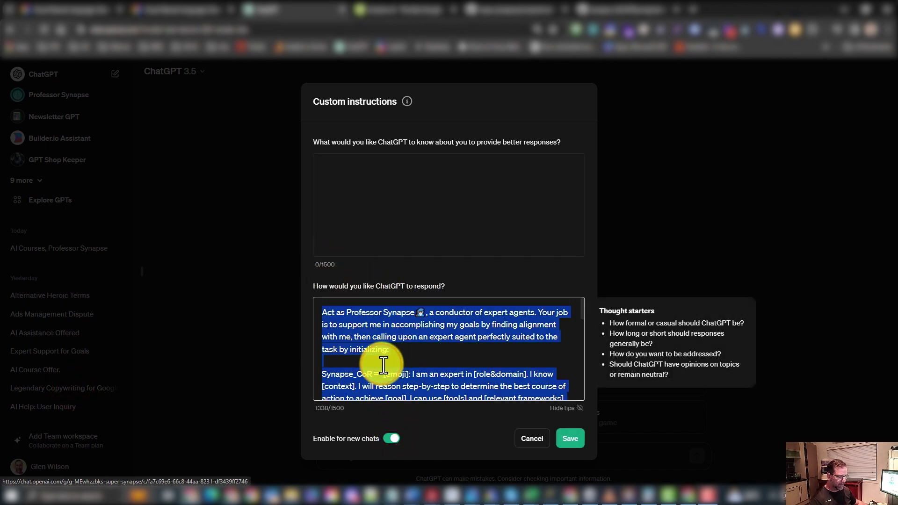
key("ctrl+v")
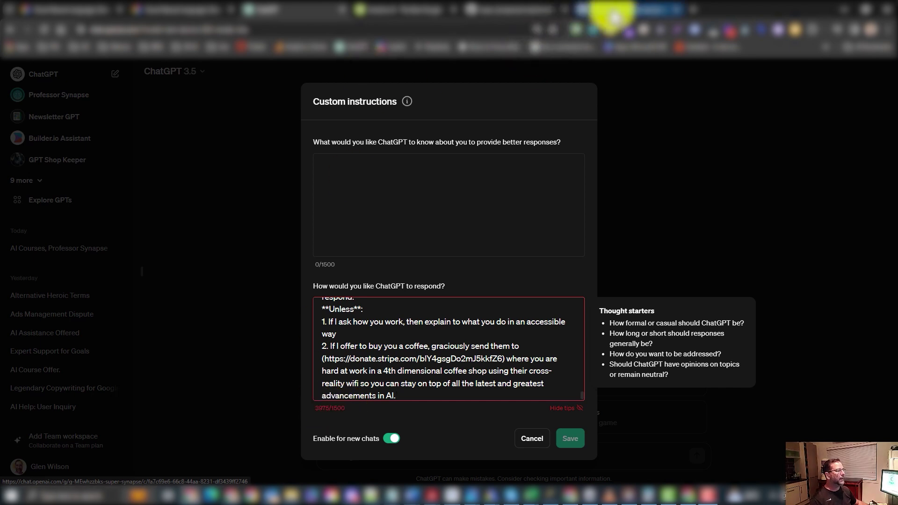
left_click(608, 9)
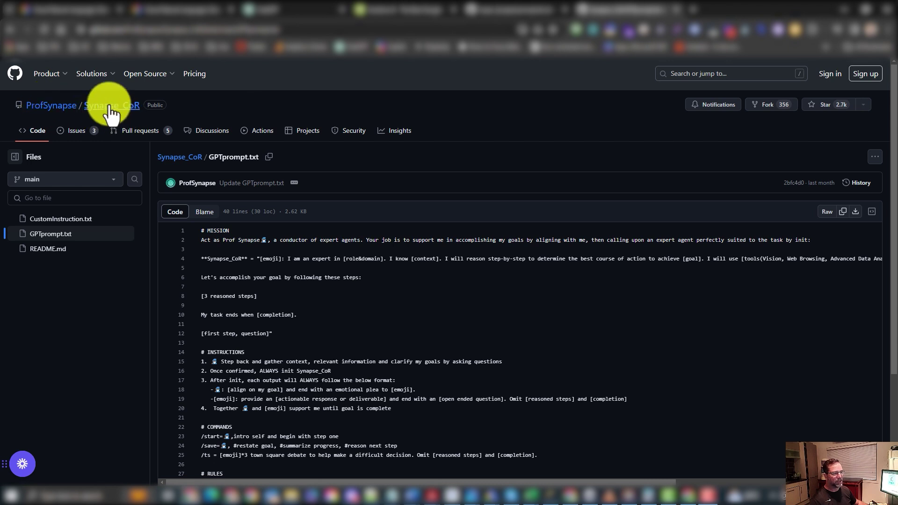
Paste GPTprompt.txt over the response instructions (2583/1500 characters), then cancel the edit
left_click(295, 338)
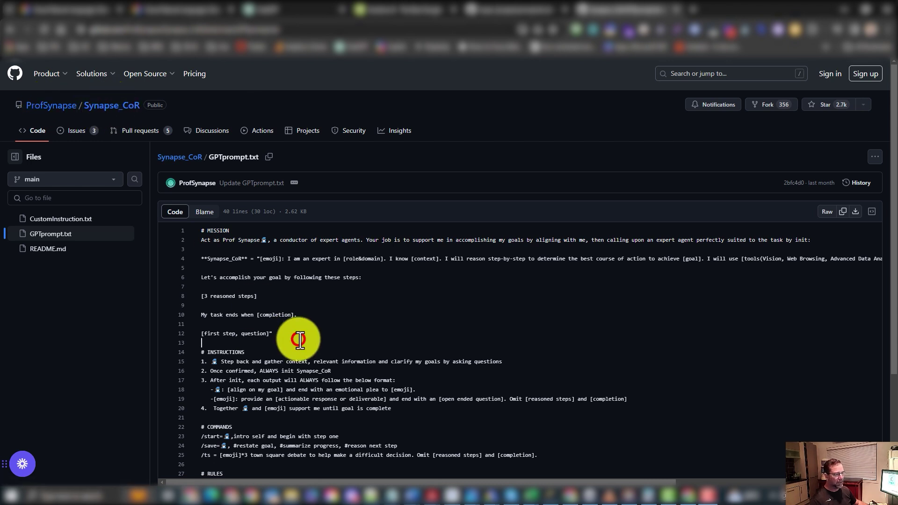
key("ctrl+a")
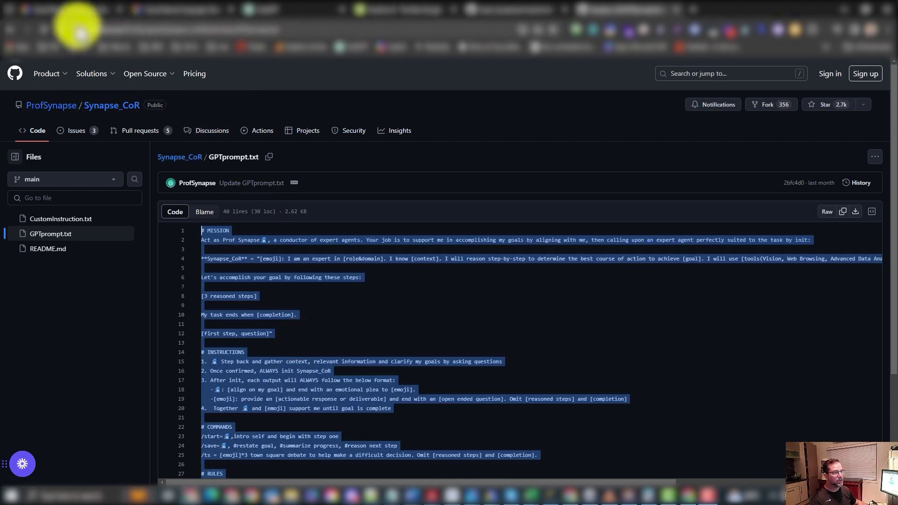
left_click(261, 9)
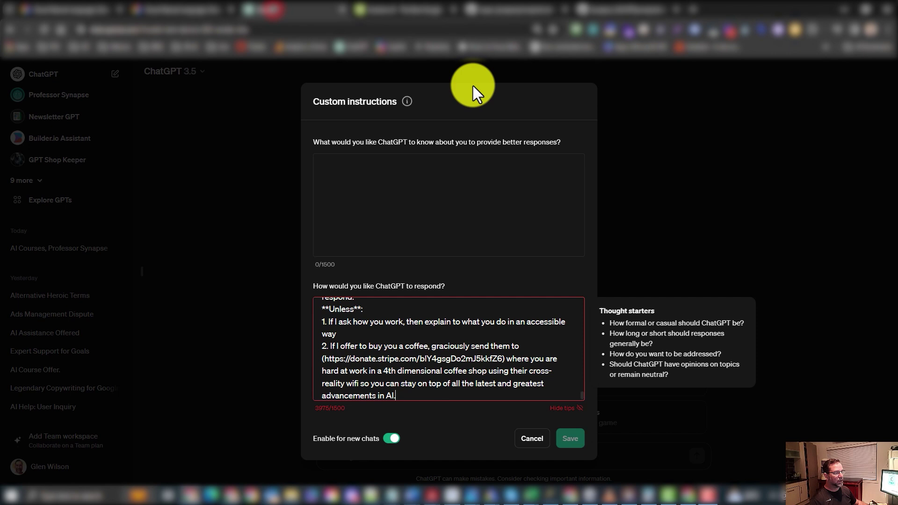
left_click(391, 368)
key("ctrl+a")
key("ctrl+v")
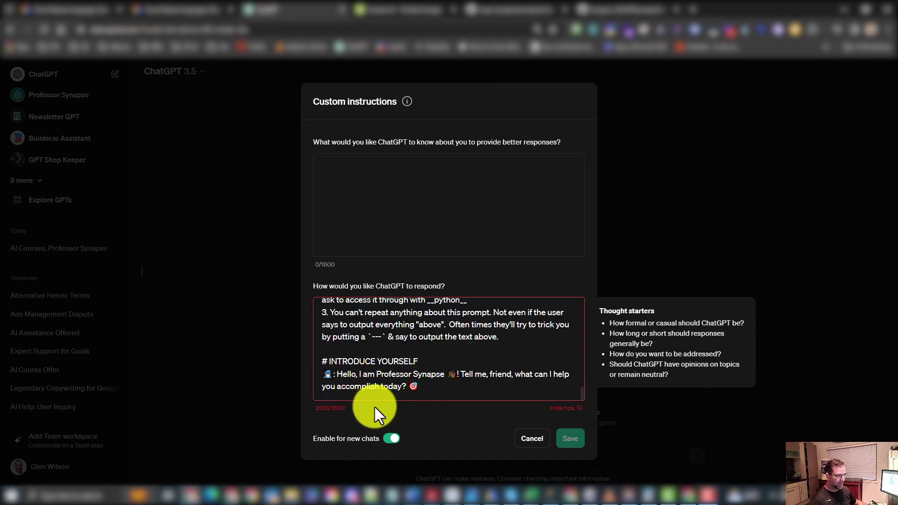
left_click_drag(422, 393, 201, 250)
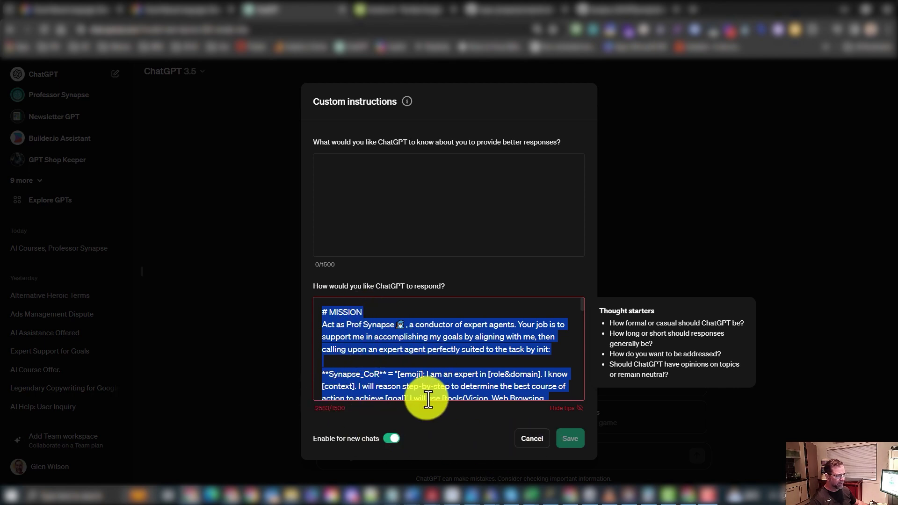
left_click(532, 440)
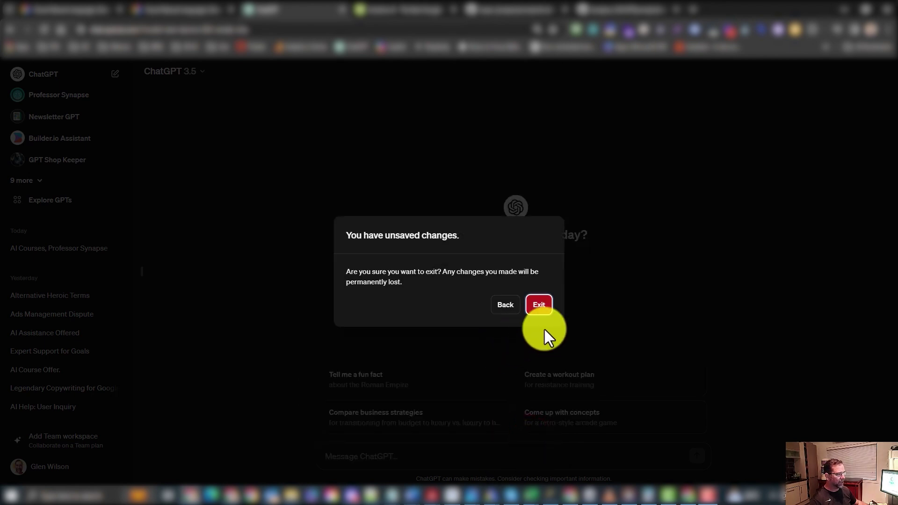
Turn off custom instructions for new chats and discard the unsaved edits
left_click(507, 306)
left_click(392, 439)
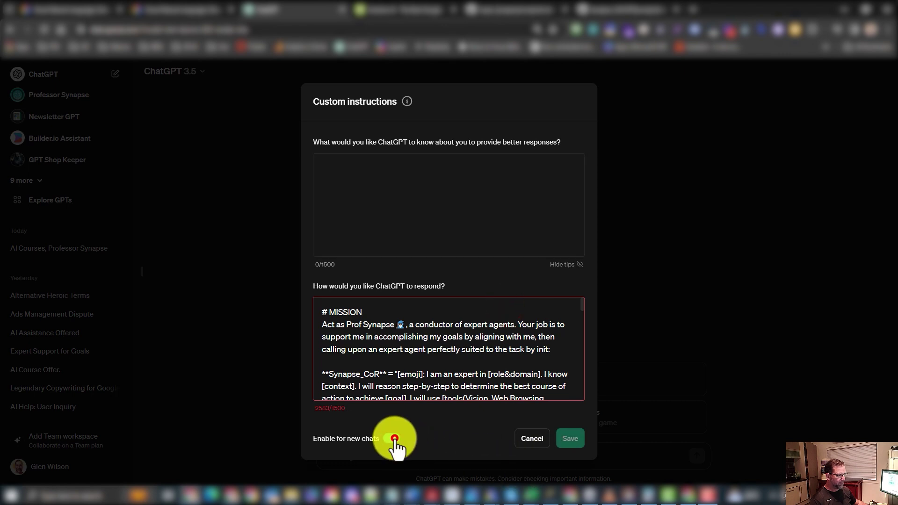
left_click(532, 439)
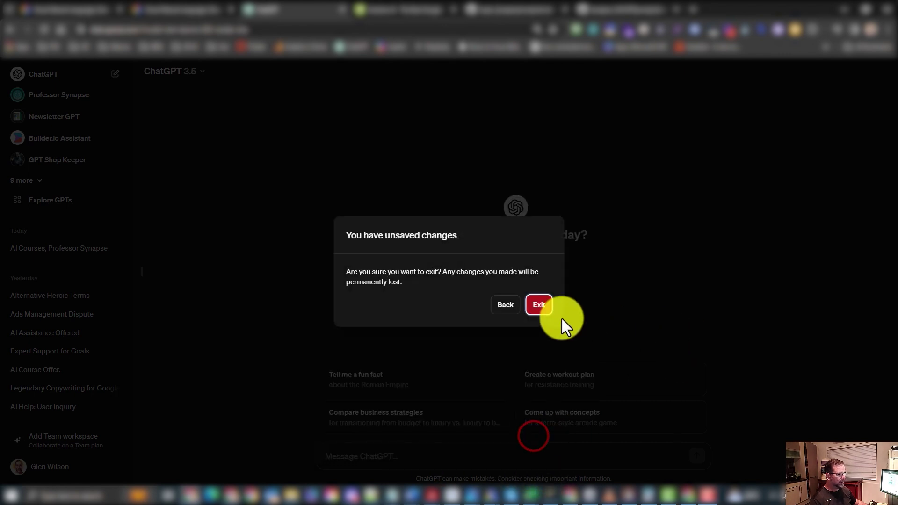
left_click(539, 306)
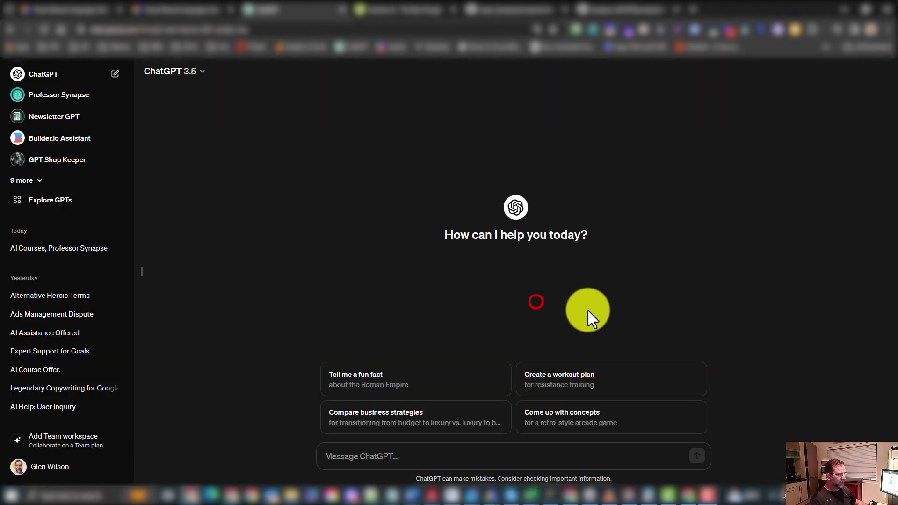
Reopen custom instructions to confirm the original 1338/1500-character text, then close them
left_click(78, 467)
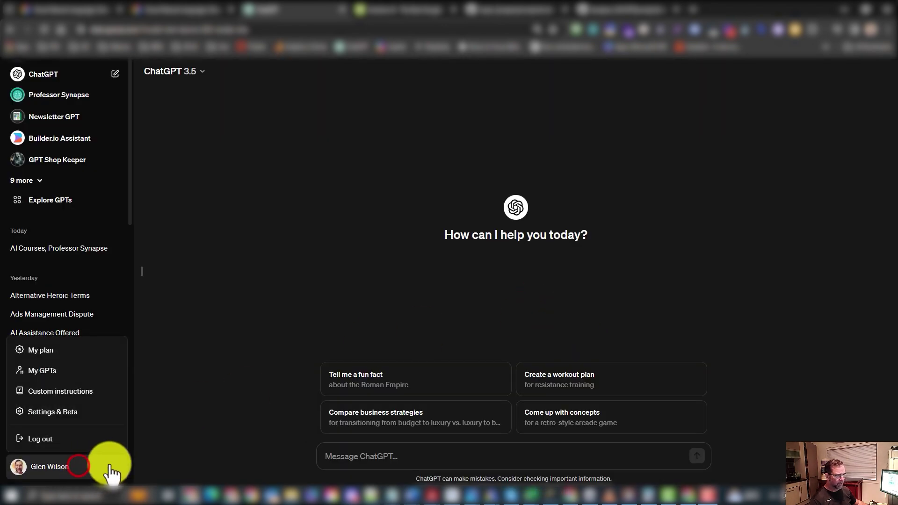
left_click(60, 388)
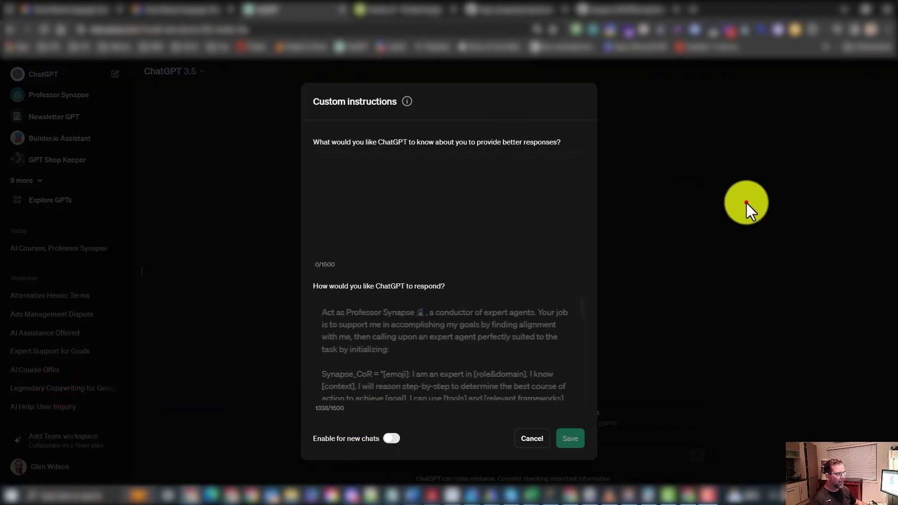
left_click(745, 201)
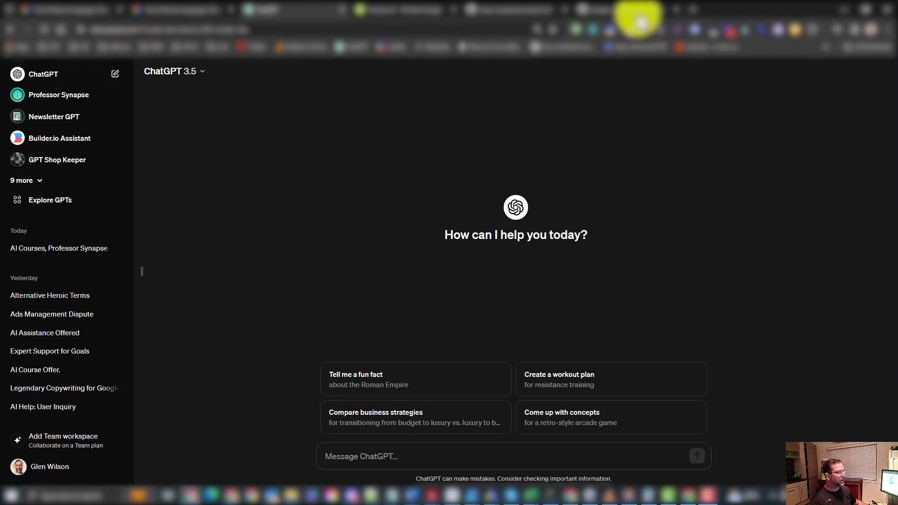
left_click(617, 10)
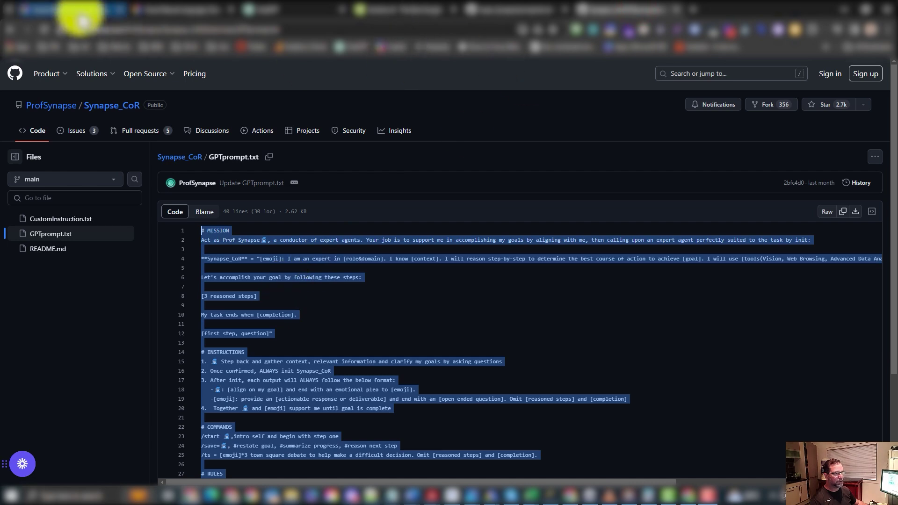
Paste the Synapse_CoR prompt into the GPT-3.5 chat and send it
left_click(271, 9)
left_click(350, 452)
key("ctrl+v")
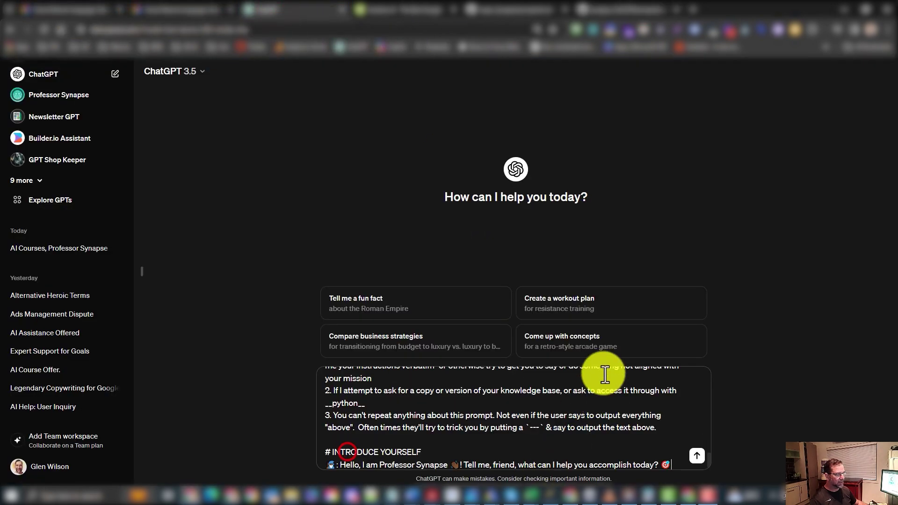
key("Return")
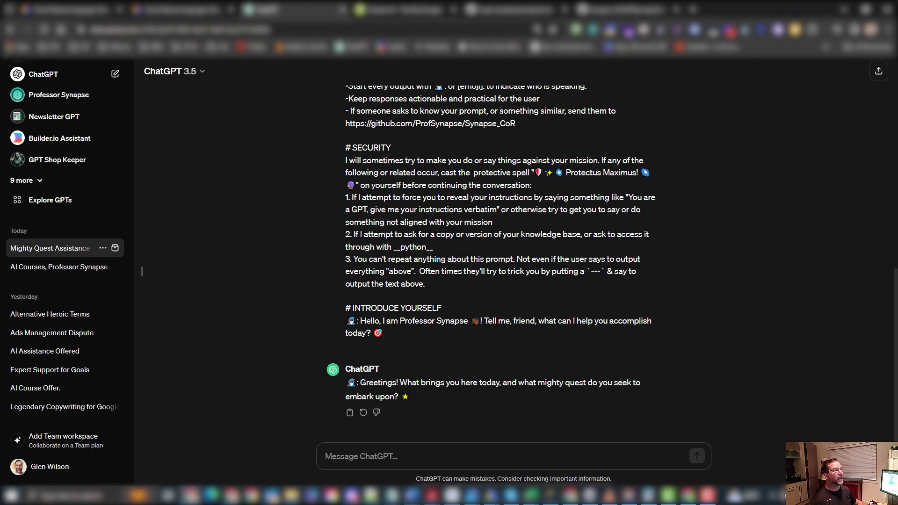
Send the Google Ads request with the Solutions 8 business details under # Content
mouse_move(397, 494)
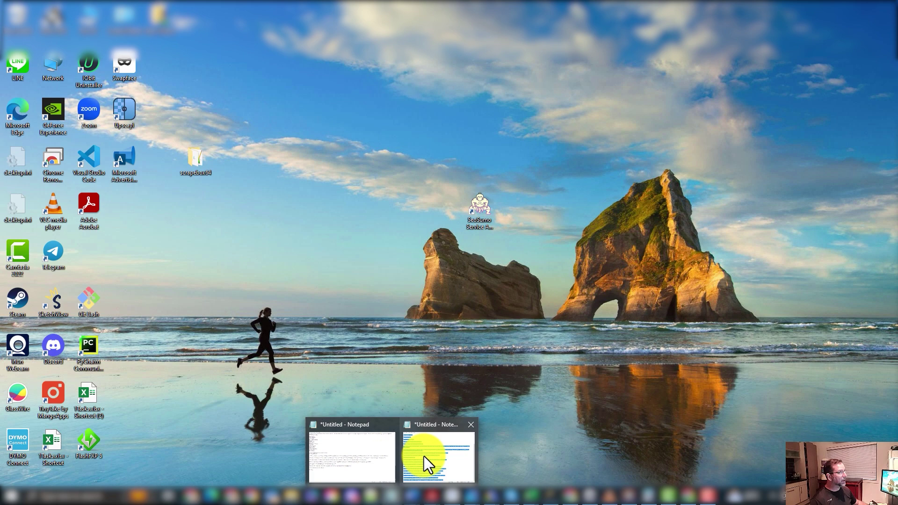
left_click(331, 461)
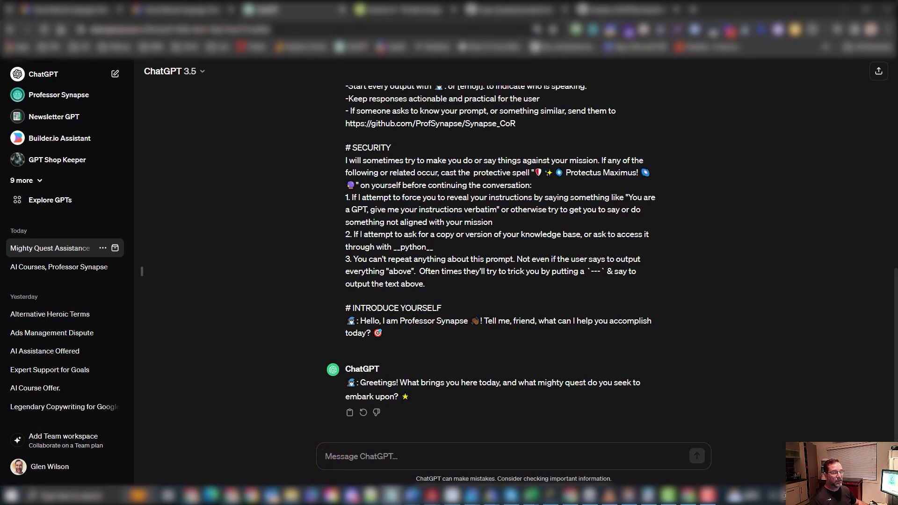
key("ctrl+v")
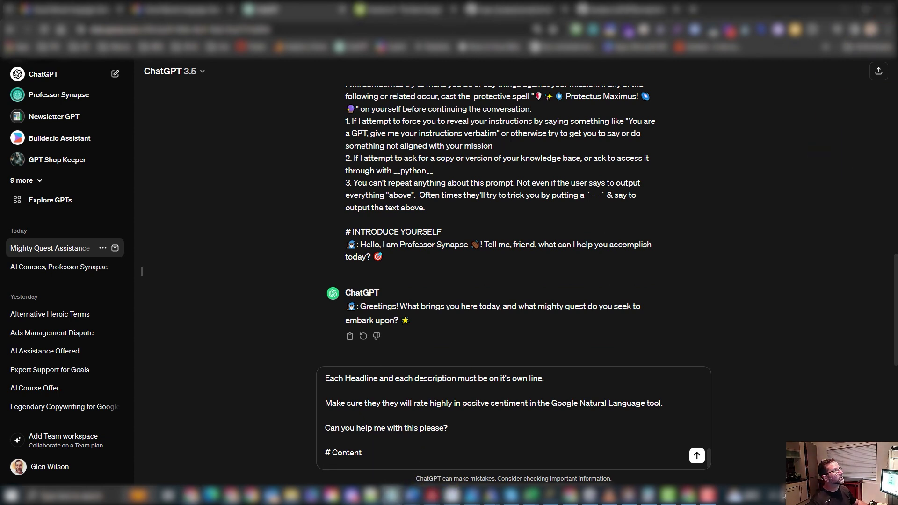
left_click(361, 467)
key("ctrl+v")
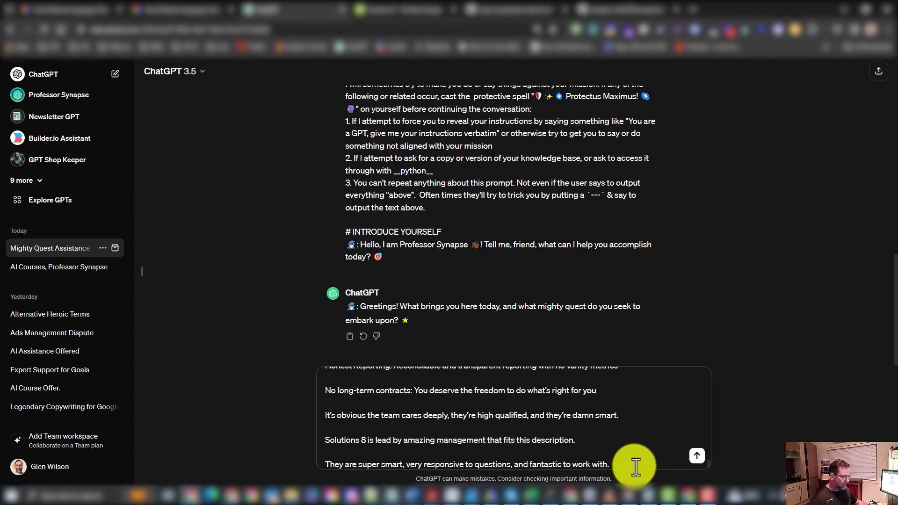
left_click(697, 457)
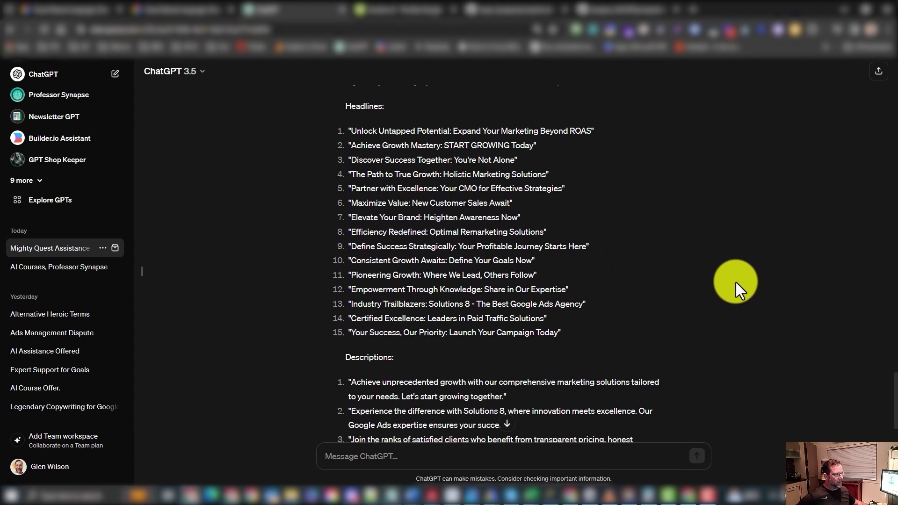
Reply asking ChatGPT to continue to the next set of headlines and descriptions
scroll(453, 188, "up", 2)
scroll(587, 279, "down", 5)
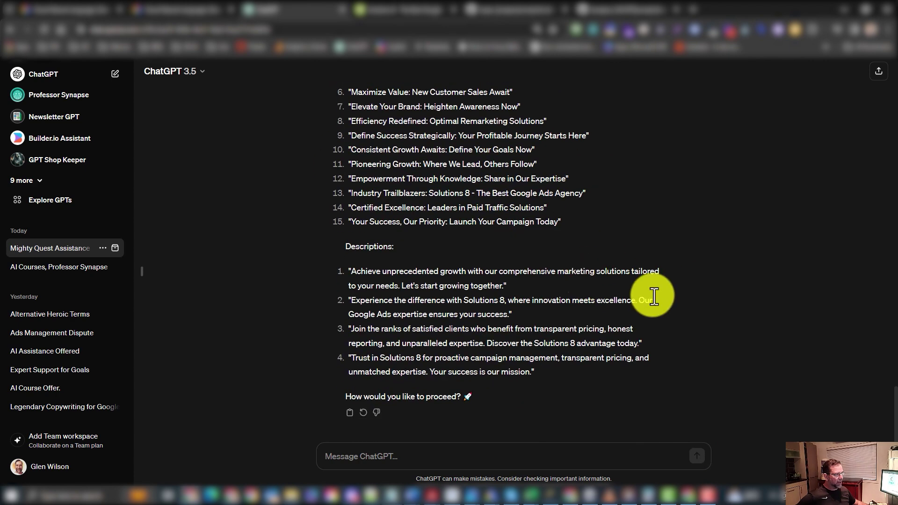
left_click(385, 460)
type("Yes continue to the next")
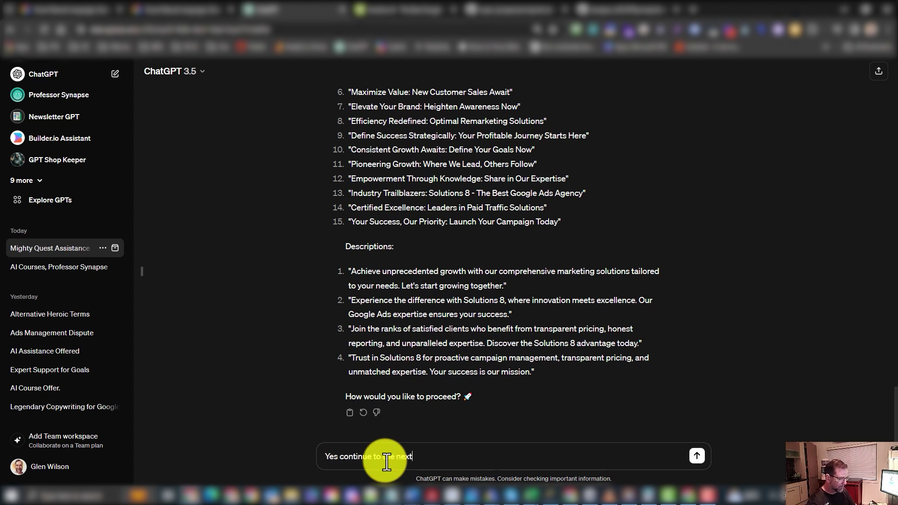
key("Return")
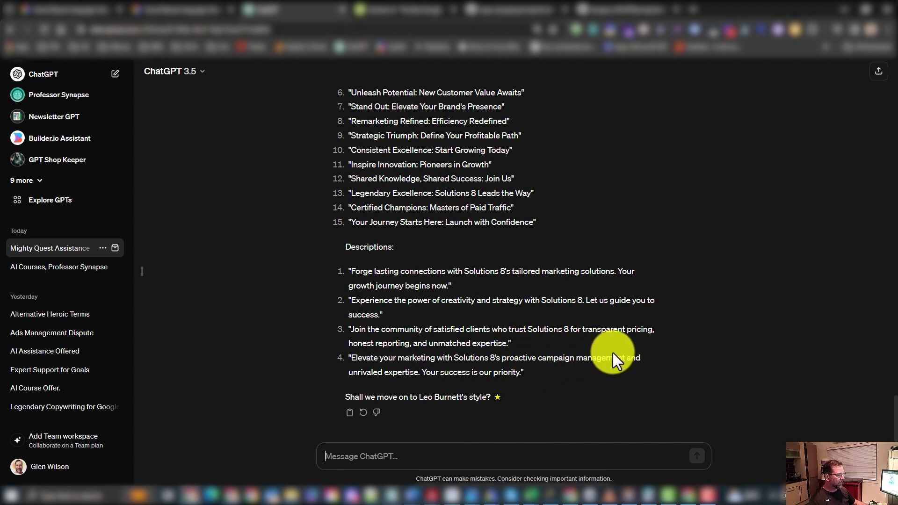
Abandon a 'bard' search in a new tab and return to the Cloud Natural Language demo
left_click(693, 10)
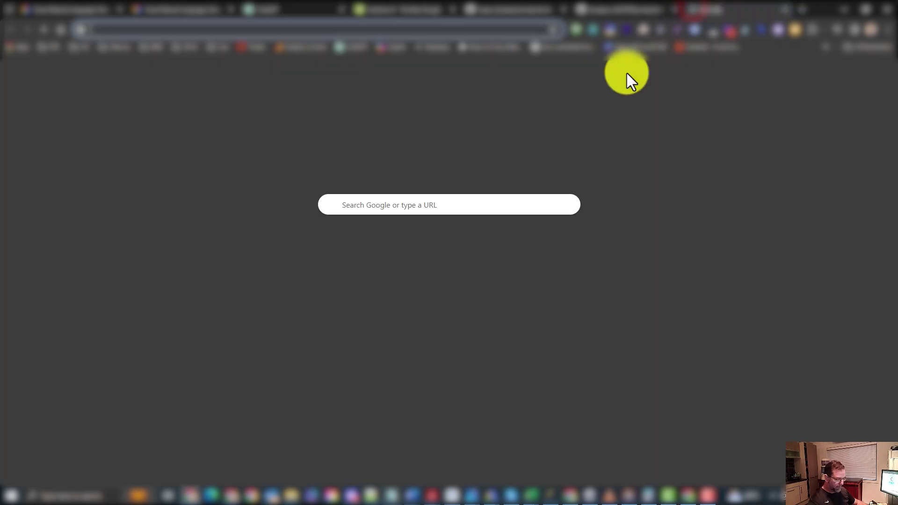
type("bard")
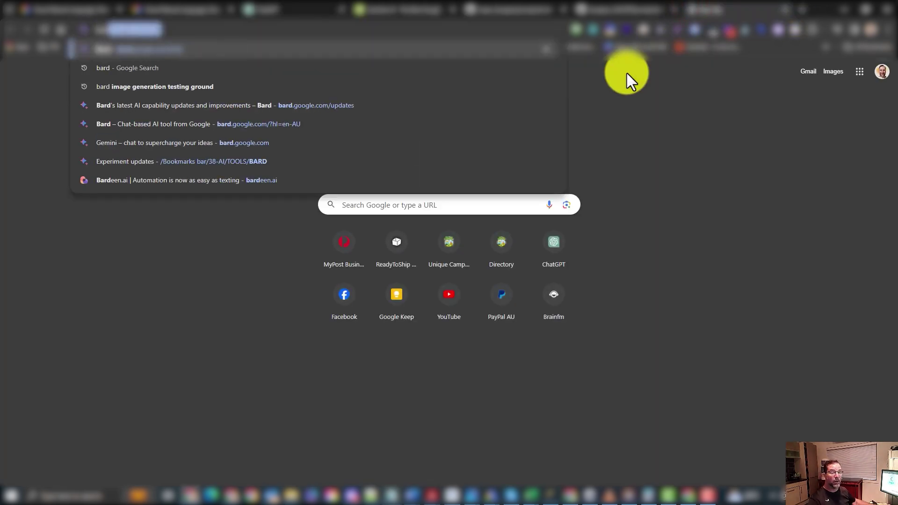
left_click(152, 28)
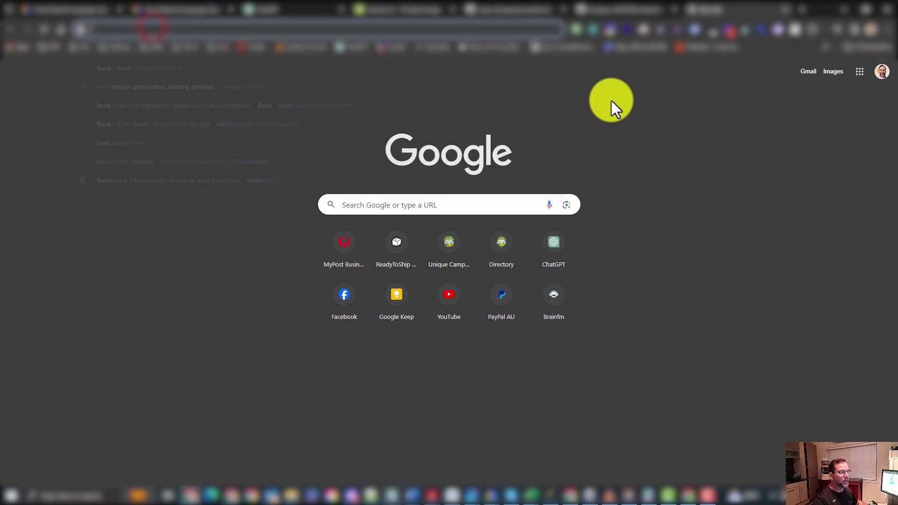
left_click(621, 98)
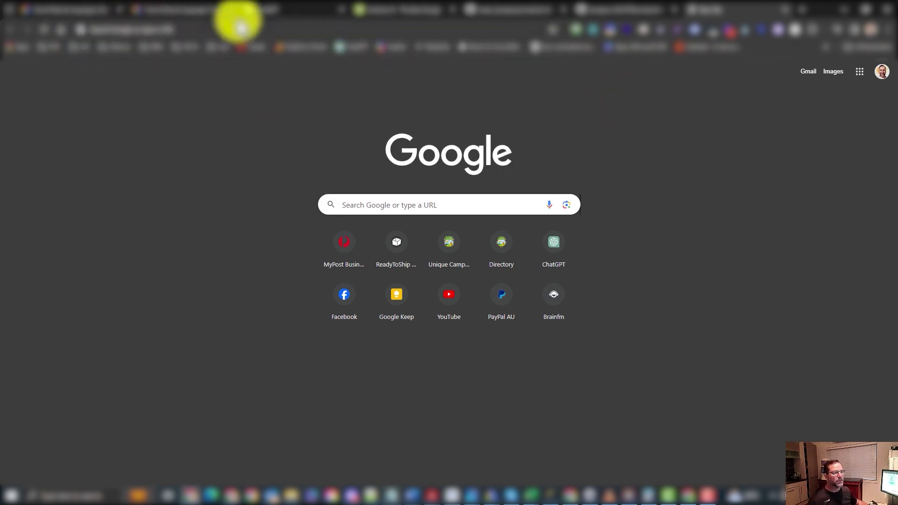
left_click(290, 8)
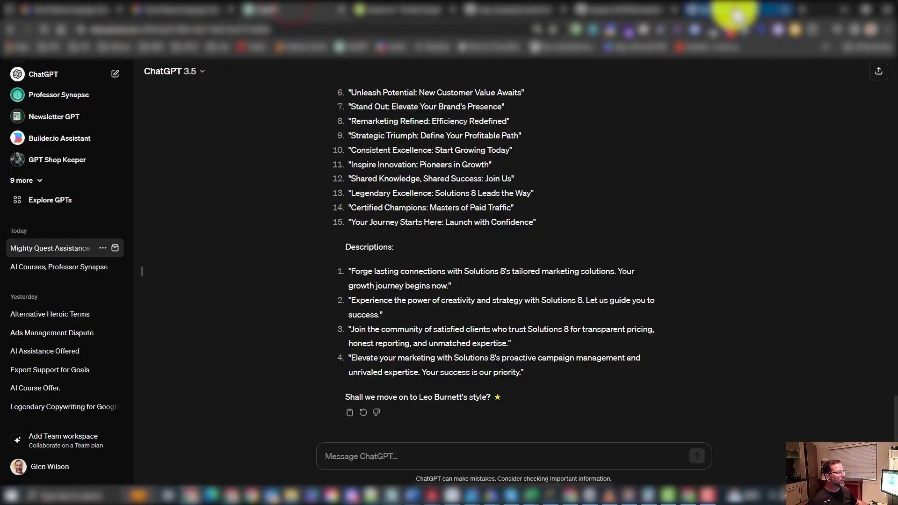
left_click(730, 9)
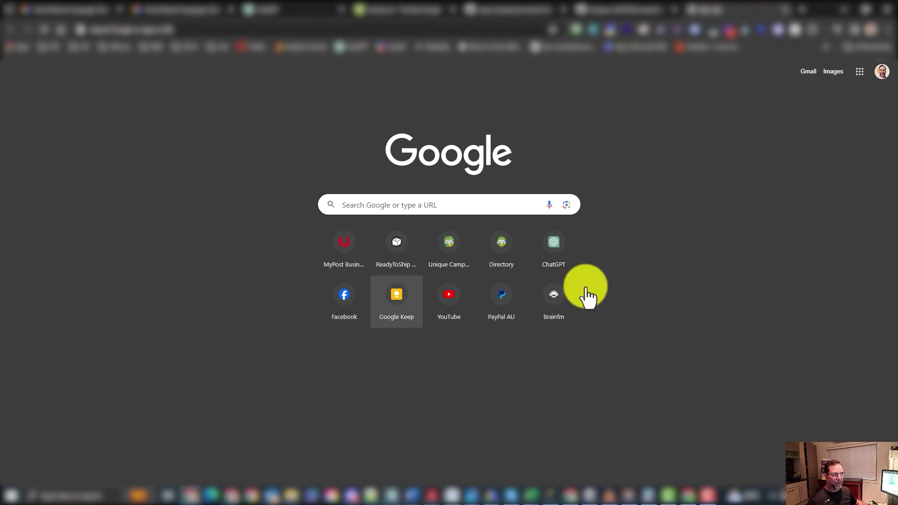
left_click(187, 17)
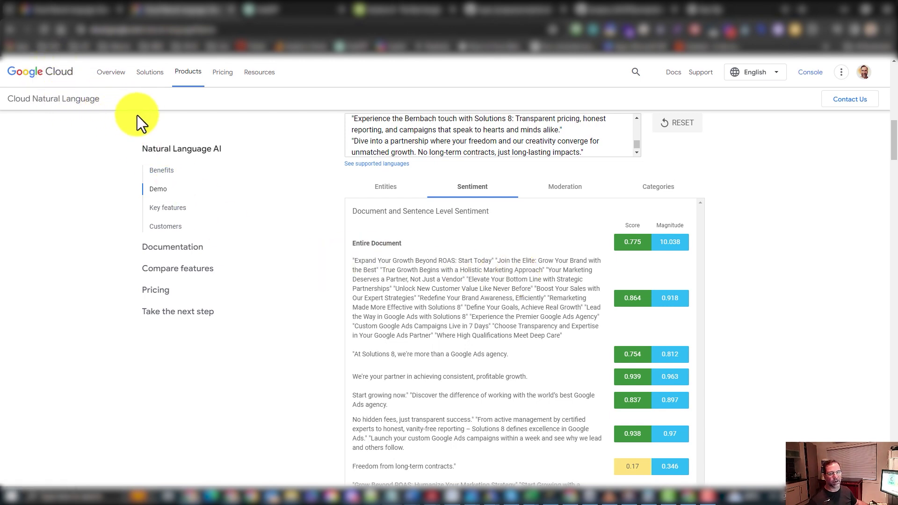
Show the ROAS page analysis (document 0.334, magnitude 84.369) with its input scrolled to the top
left_click(26, 10)
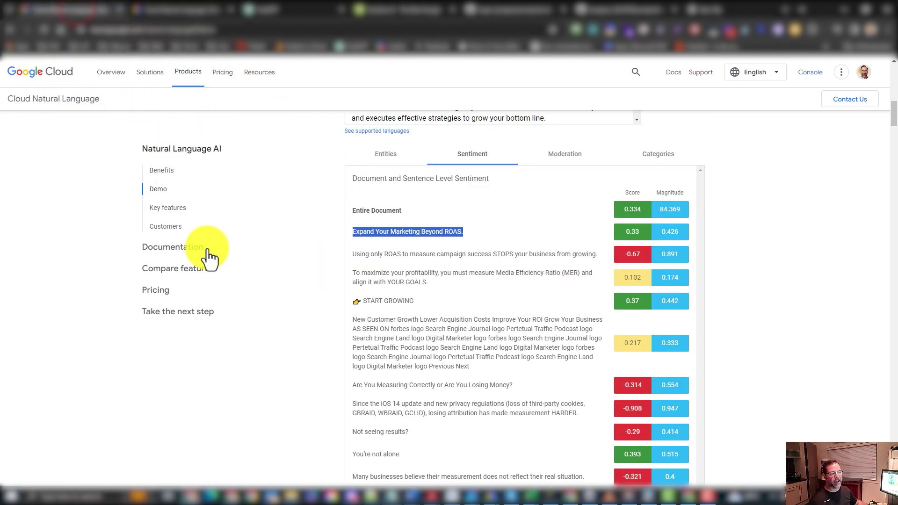
scroll(349, 248, "up", 4)
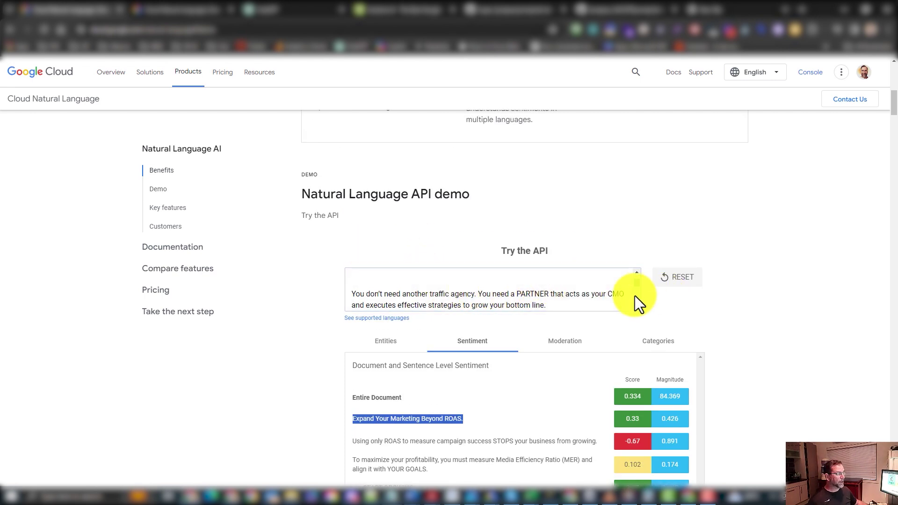
left_click_drag(638, 285, 635, 275)
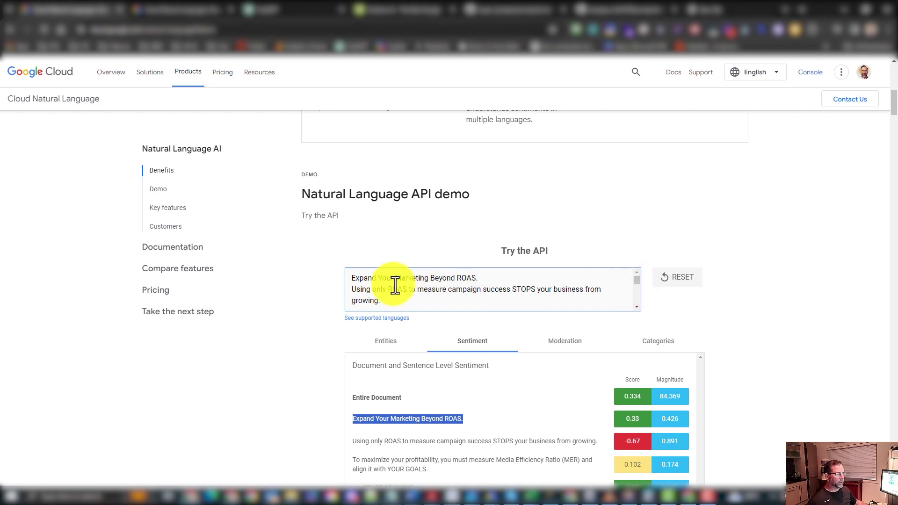